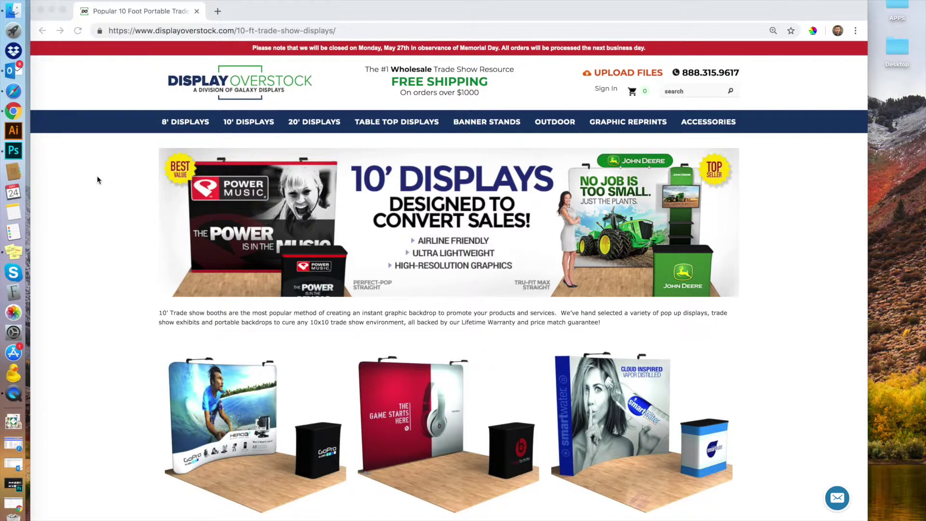
Open the 10ft Tru-Fit - Curved product page on Display Overstock
scroll(516, 306, down, 5)
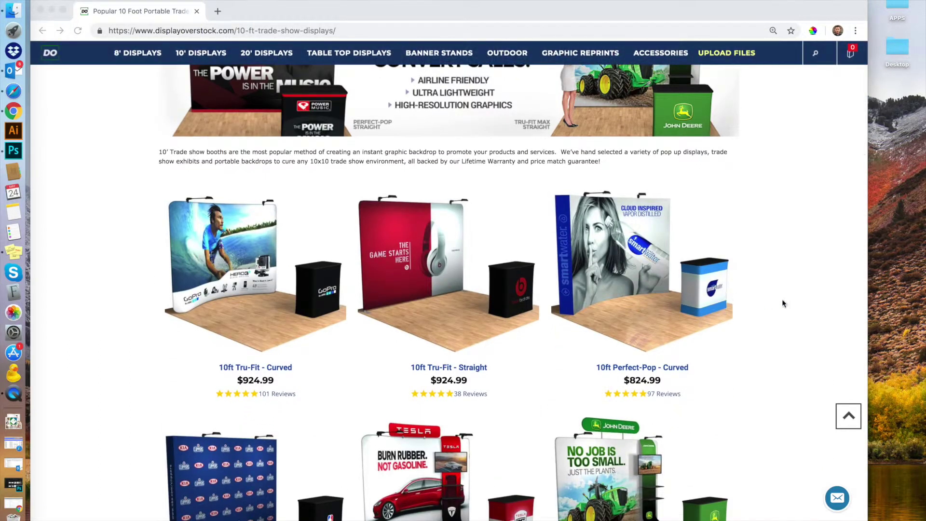
scroll(225, 262, down, 1)
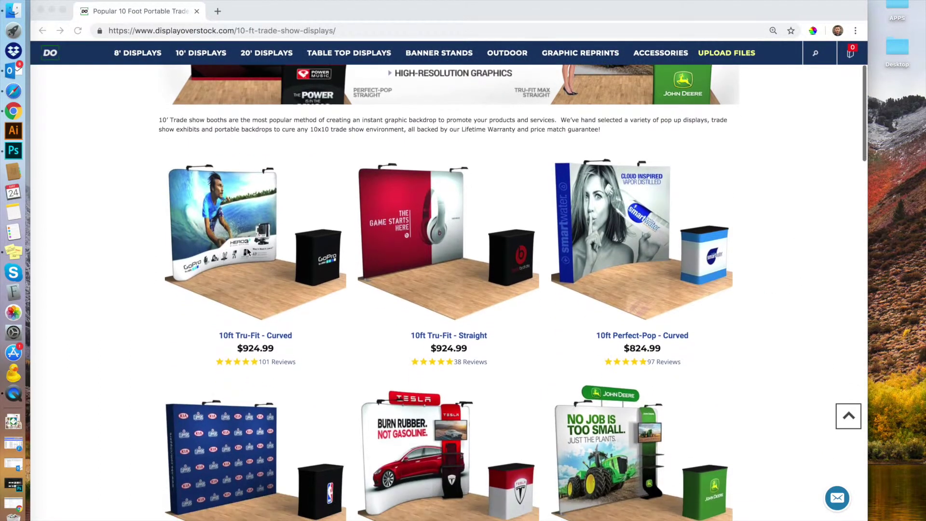
click(255, 259)
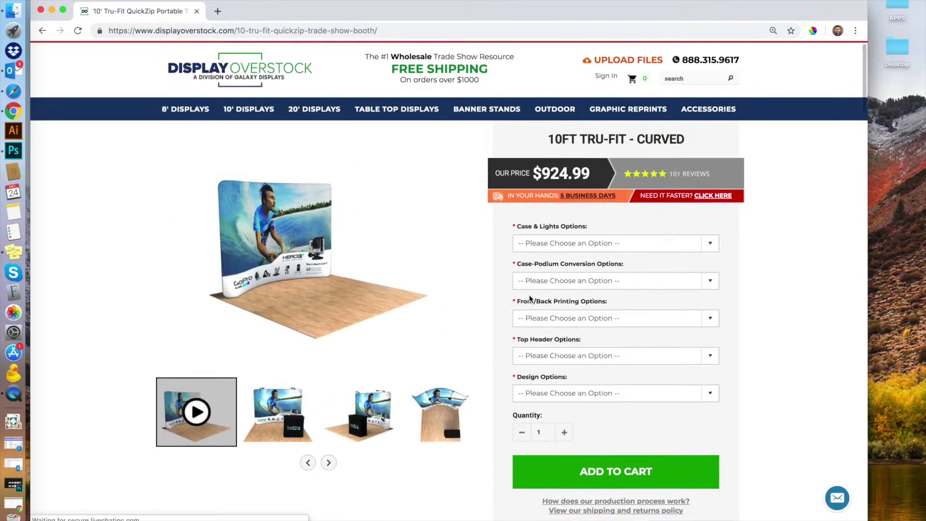
Open the Graphic Template - Backdrop PDF from the Product Details section
scroll(528, 294, down, 5)
scroll(653, 365, down, 1)
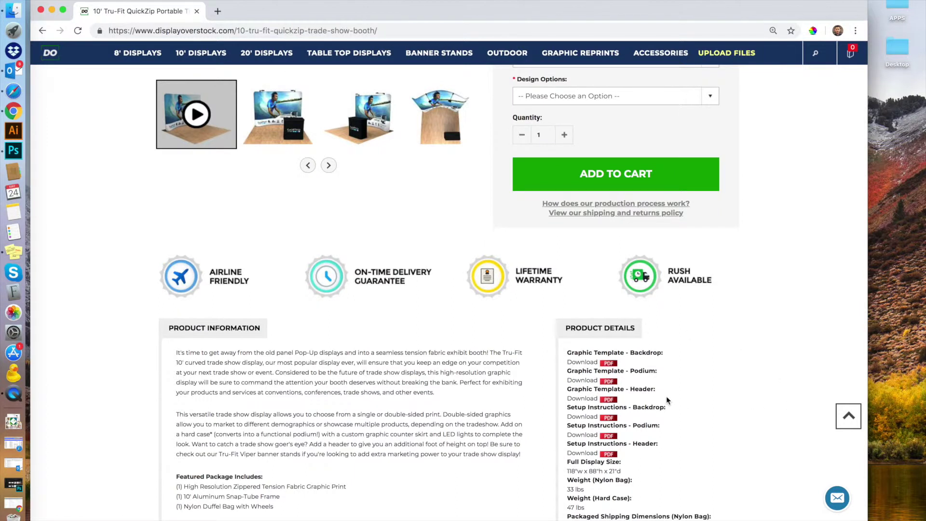
click(588, 368)
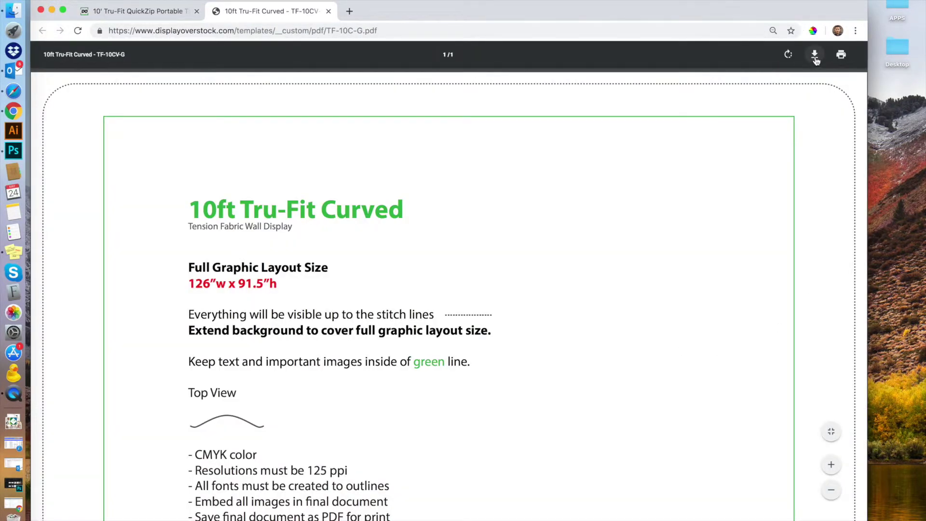
Save the template as TF-10C-G.pdf on the Desktop and minimize Chrome
click(815, 57)
click(433, 87)
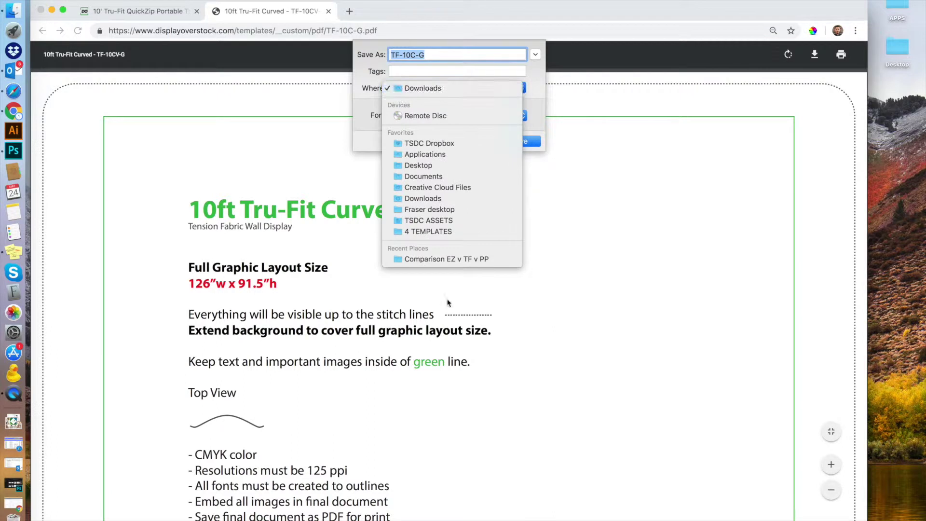
click(427, 165)
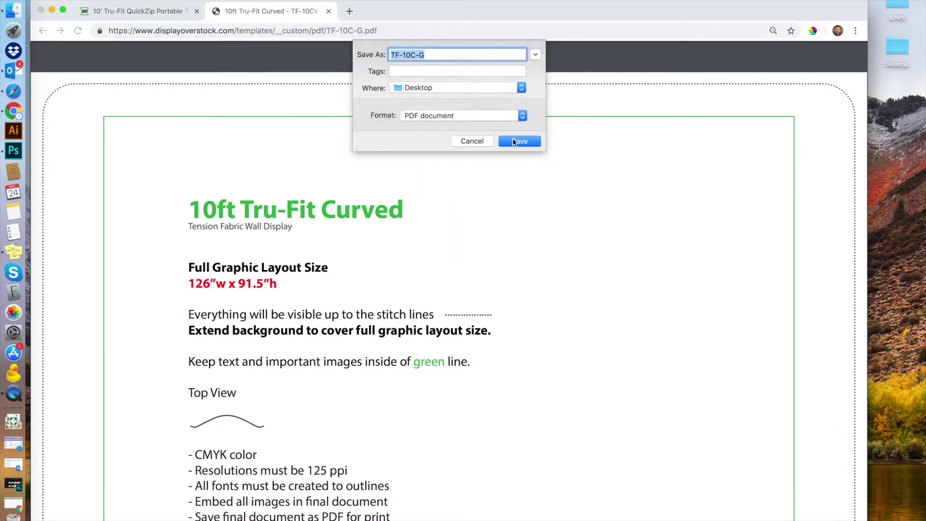
click(514, 141)
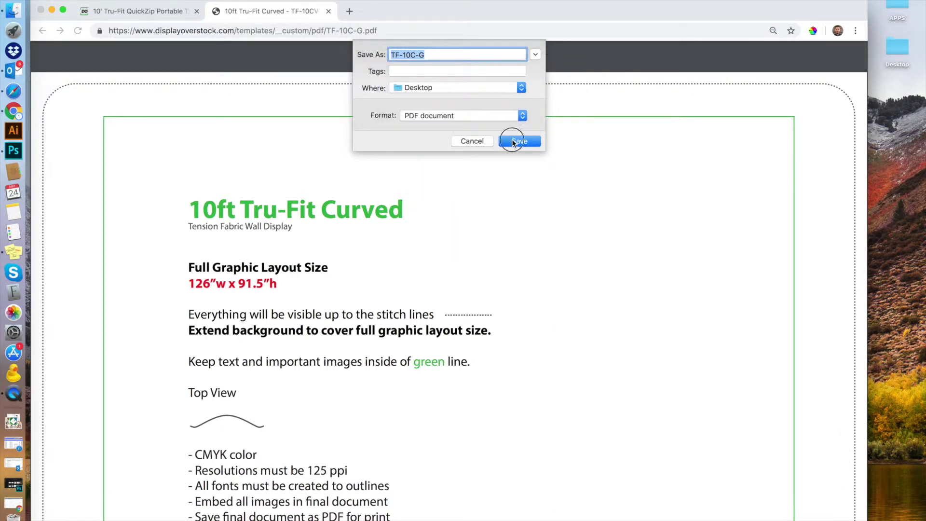
click(51, 10)
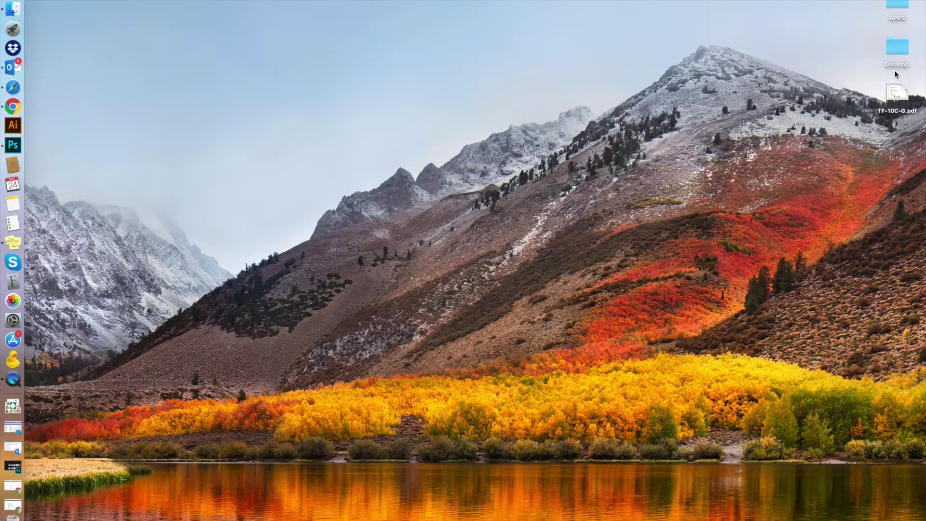
Drop TF-10C-G.pdf onto Photoshop's Dock icon and move the Import PDF dialog higher
click(900, 88)
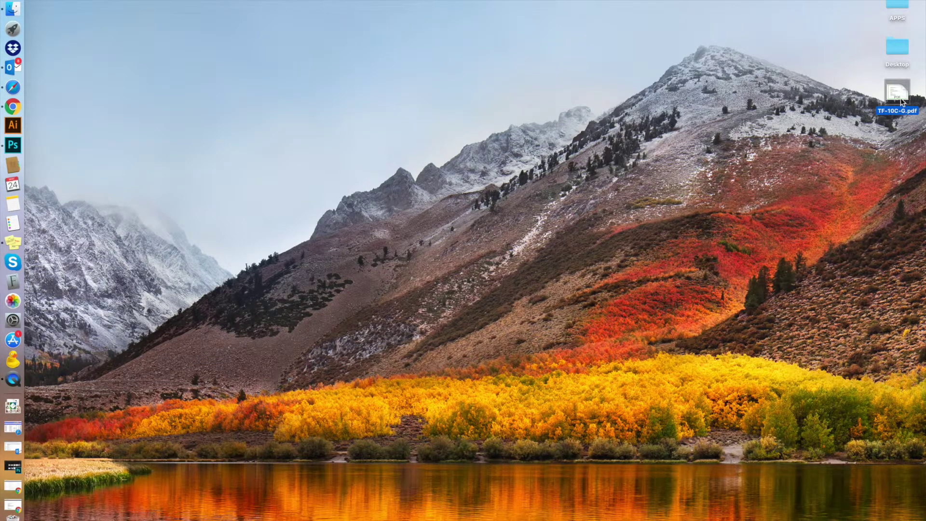
drag(900, 99, 13, 145)
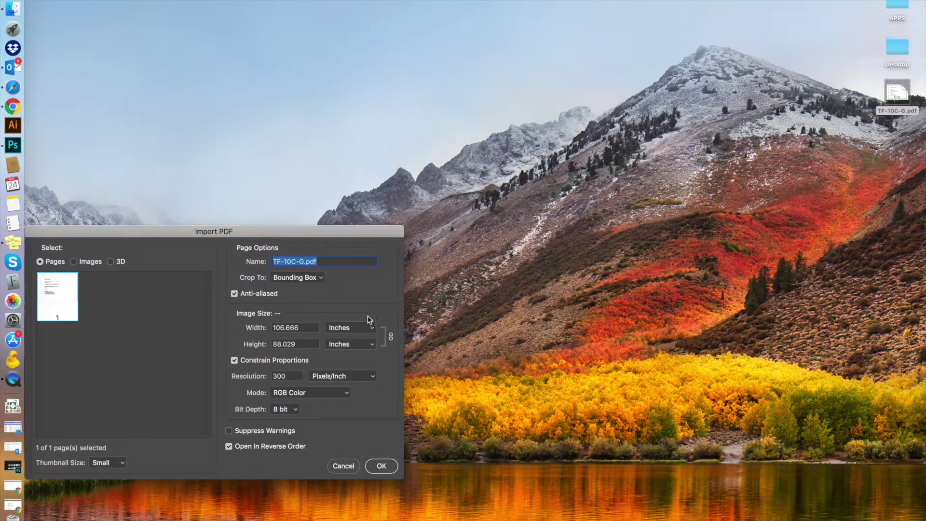
drag(304, 231, 536, 65)
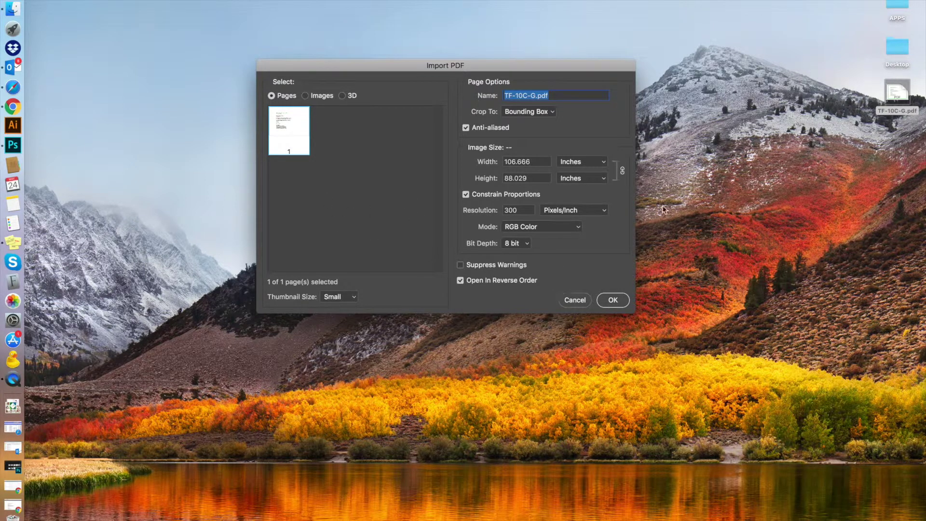
Quick Look TF-10C-G.pdf to check its layout, then return to Import PDF
click(900, 99)
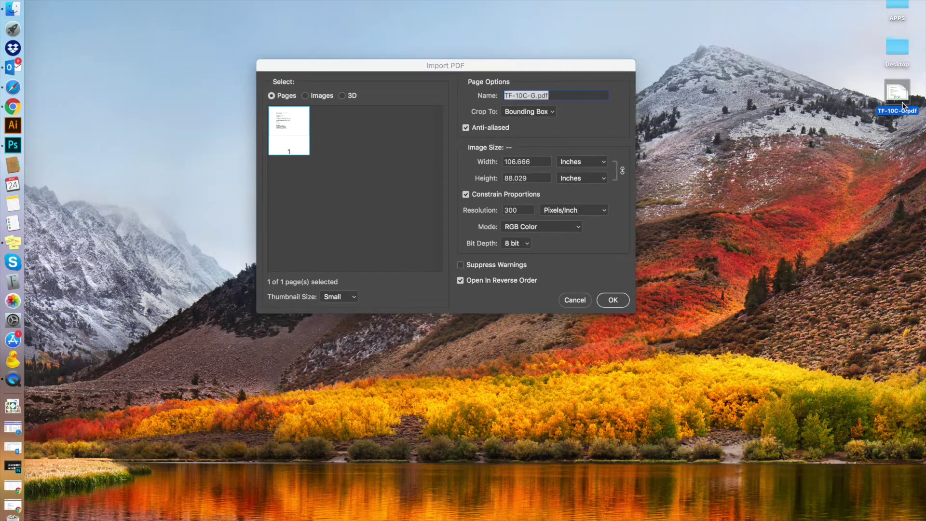
key(space)
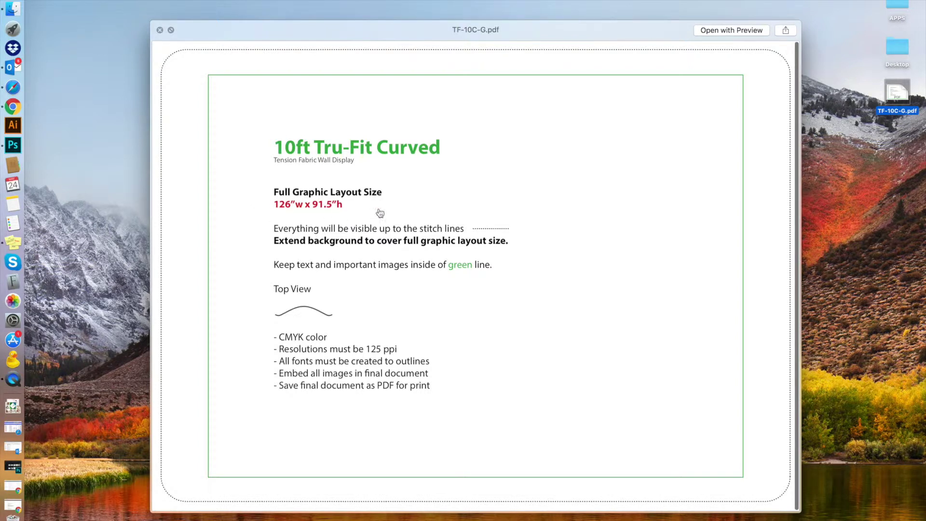
key(space)
click(546, 158)
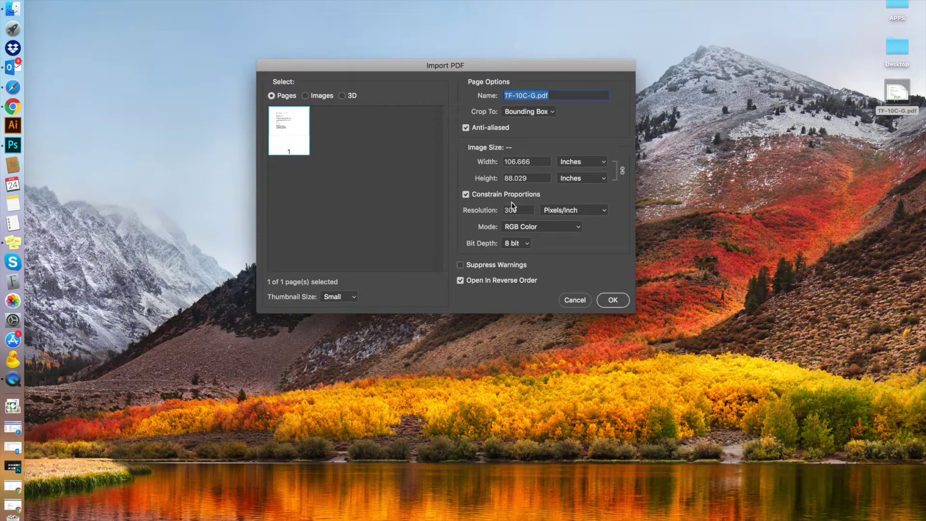
Set the Import PDF resolution to 125 pixels/inch and the mode to CMYK Color
double_click(526, 211)
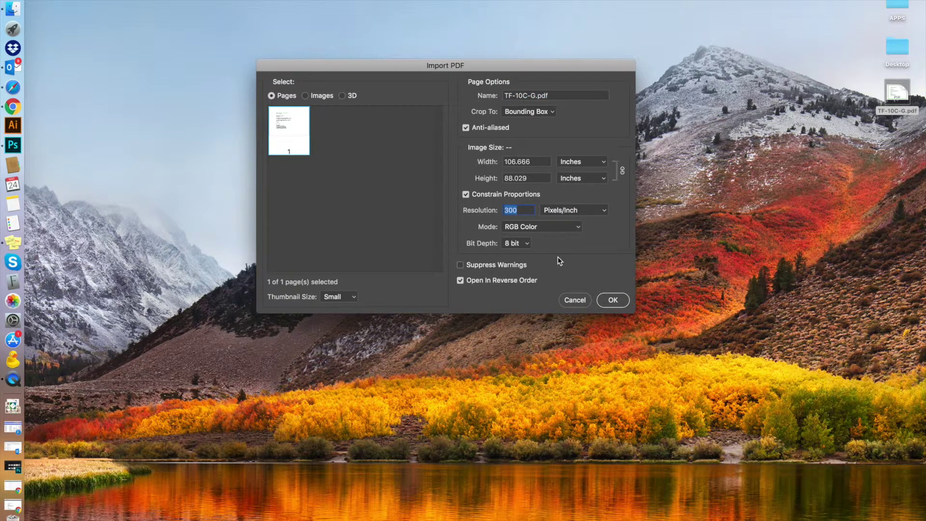
text(125)
click(562, 228)
click(563, 237)
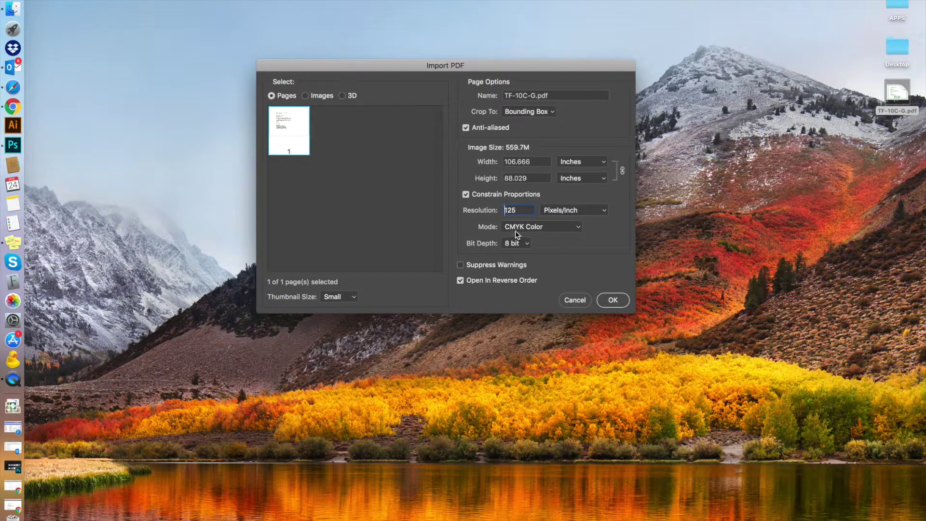
click(537, 227)
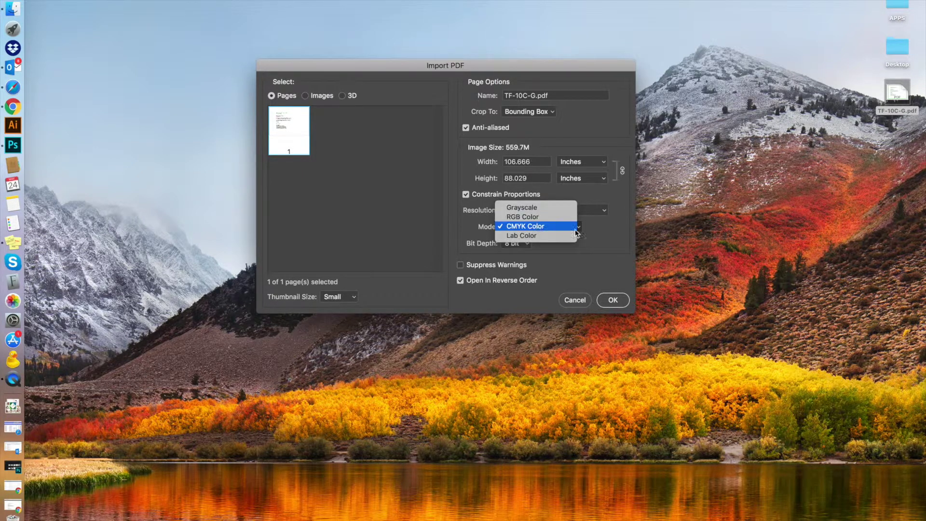
click(538, 226)
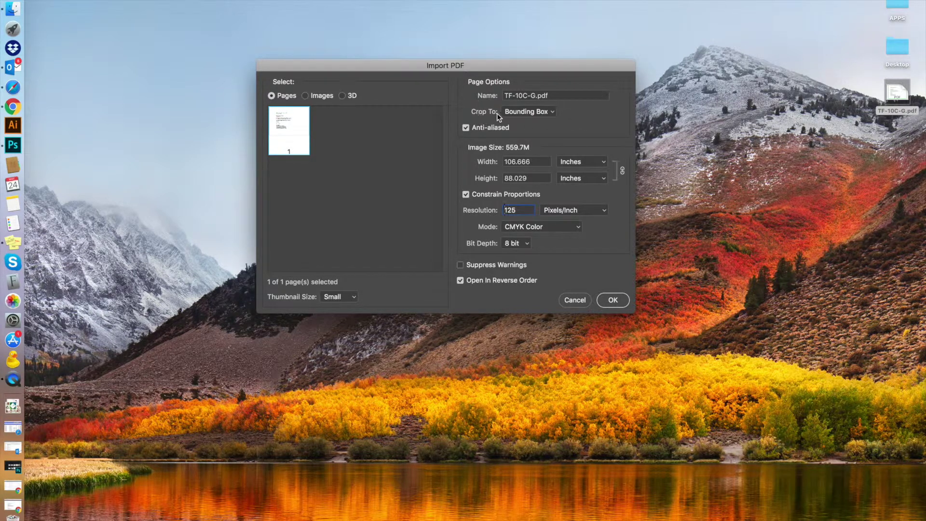
Crop the import to Media Box, compare against the PDF preview, and open the document
click(535, 114)
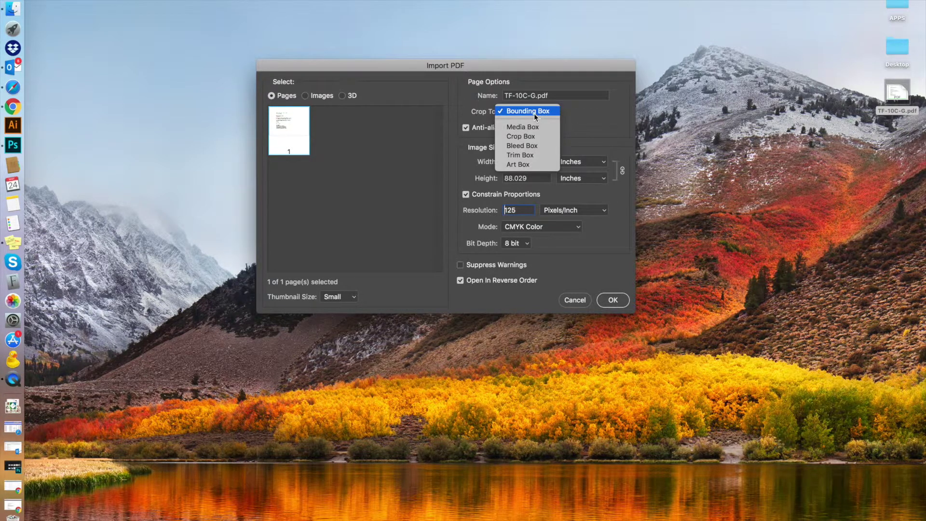
click(538, 126)
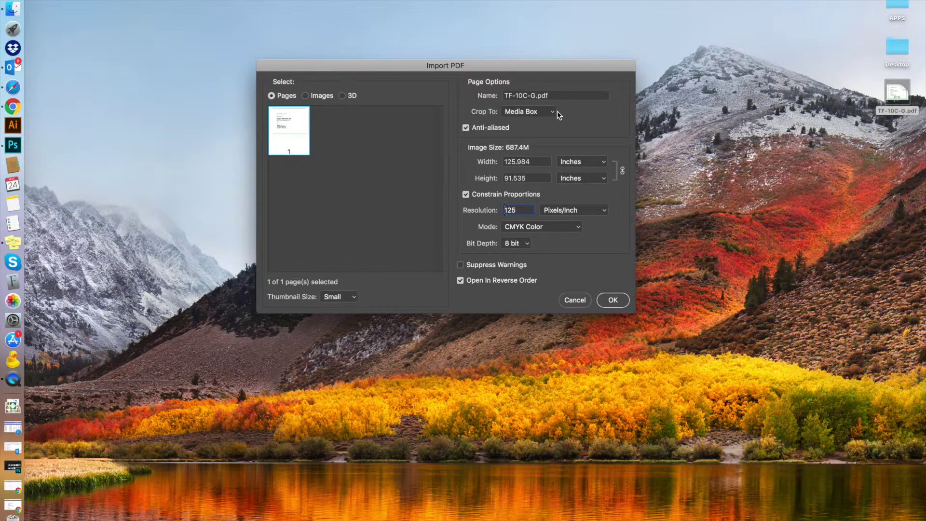
click(892, 96)
key(space)
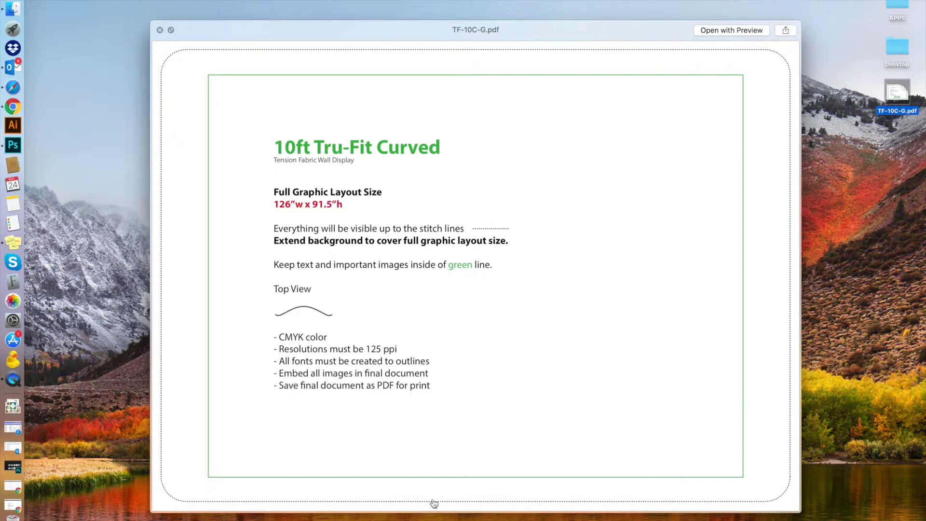
key(space)
click(601, 280)
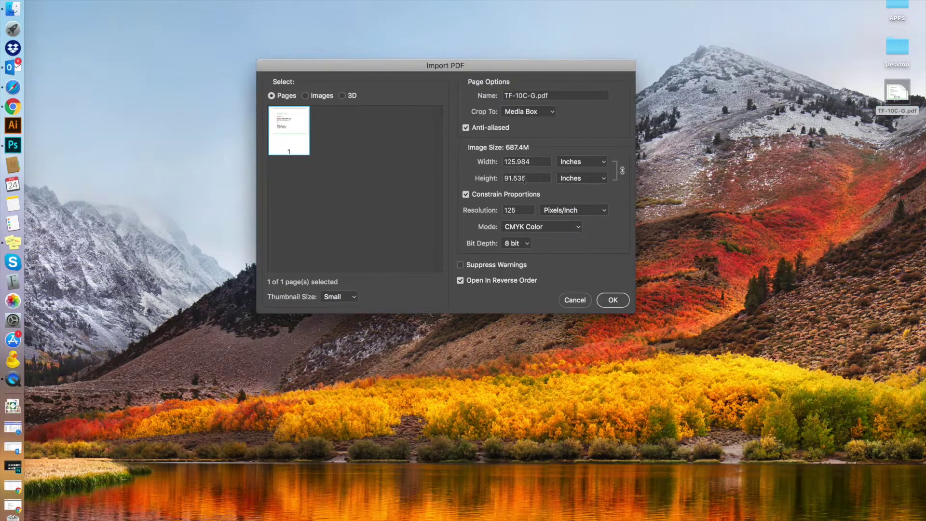
click(613, 299)
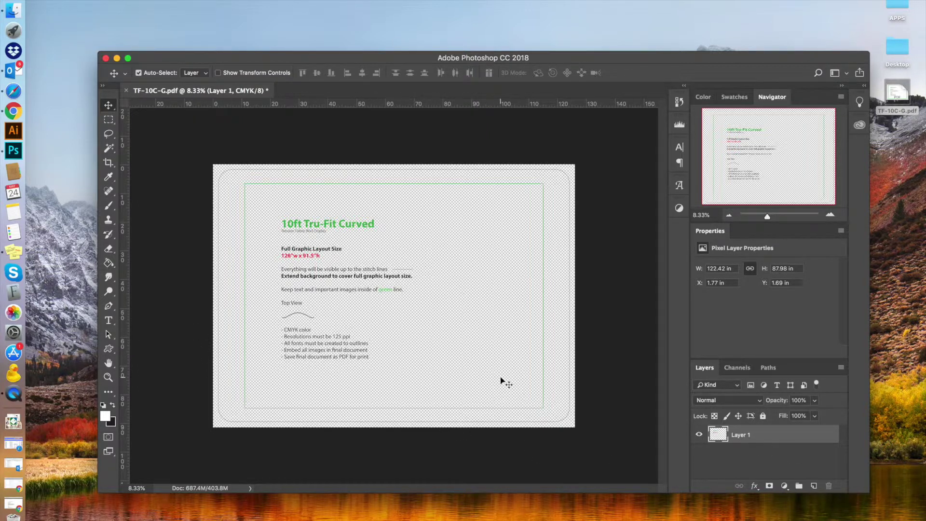
Add a new Layer 2 and fill it with black using the Paint Bucket
key(super+shift+n)
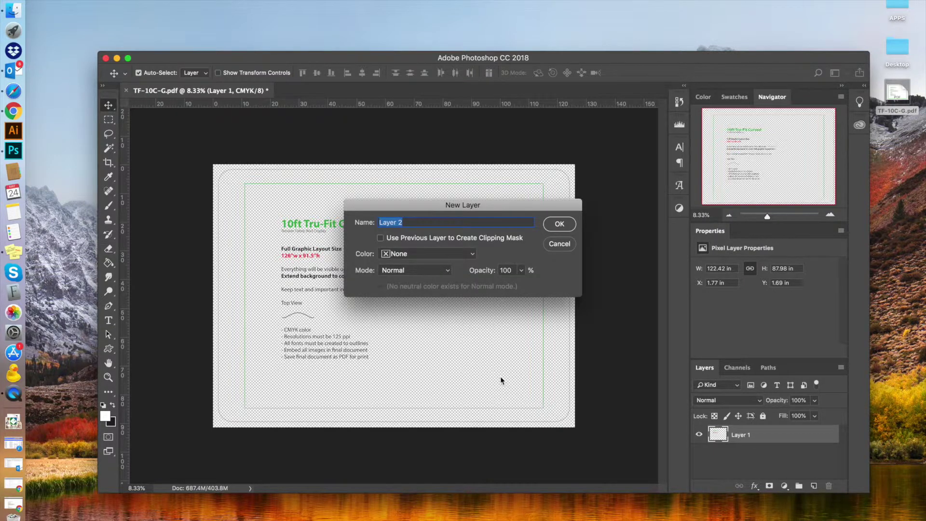
key(Return)
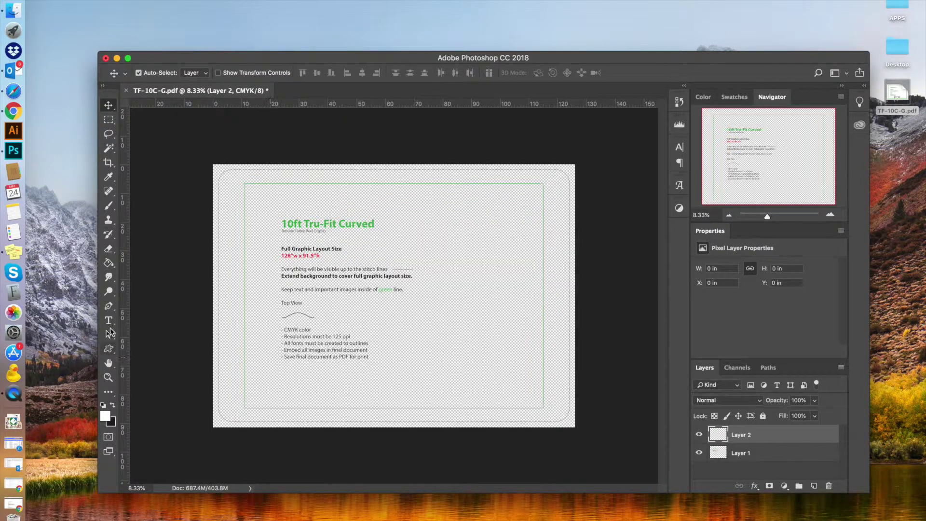
click(113, 405)
key(g)
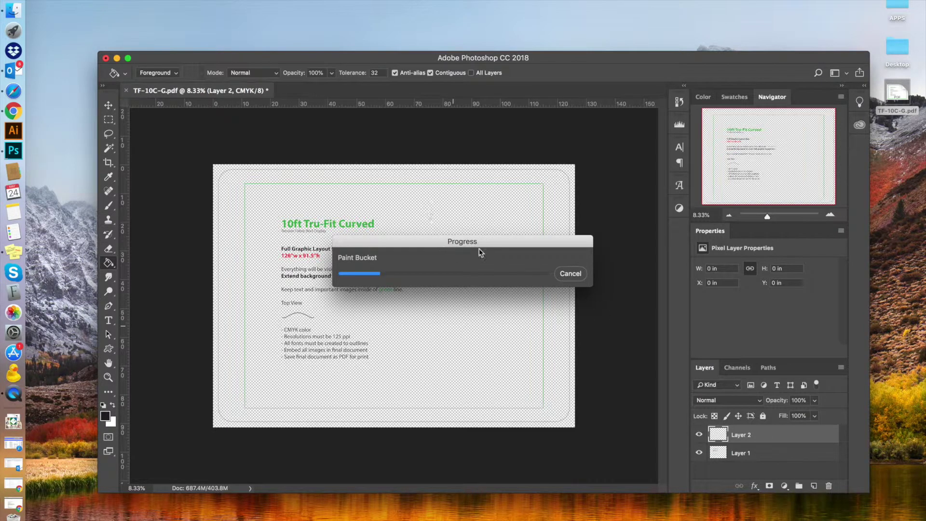
drag(485, 247, 507, 176)
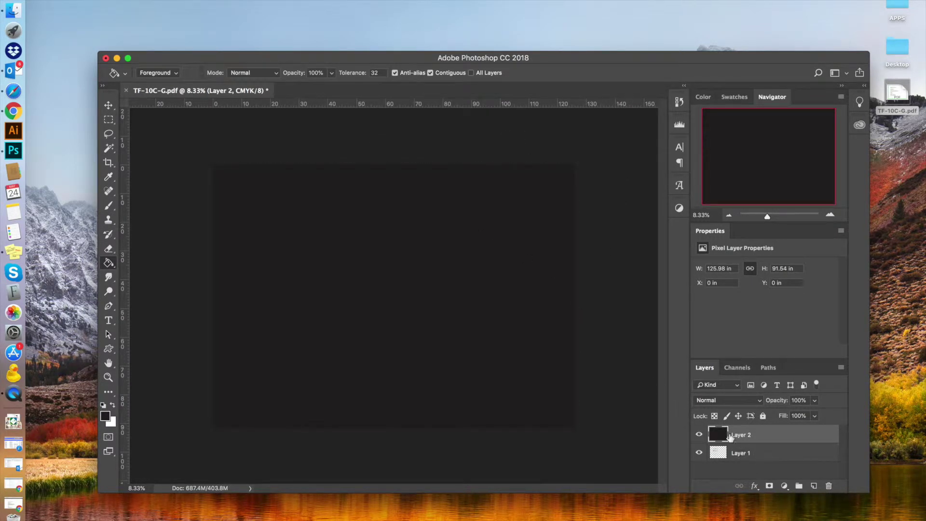
Move Layer 2 below Layer 1 and set the foreground colour to C75 M68 Y67 K90
key(v)
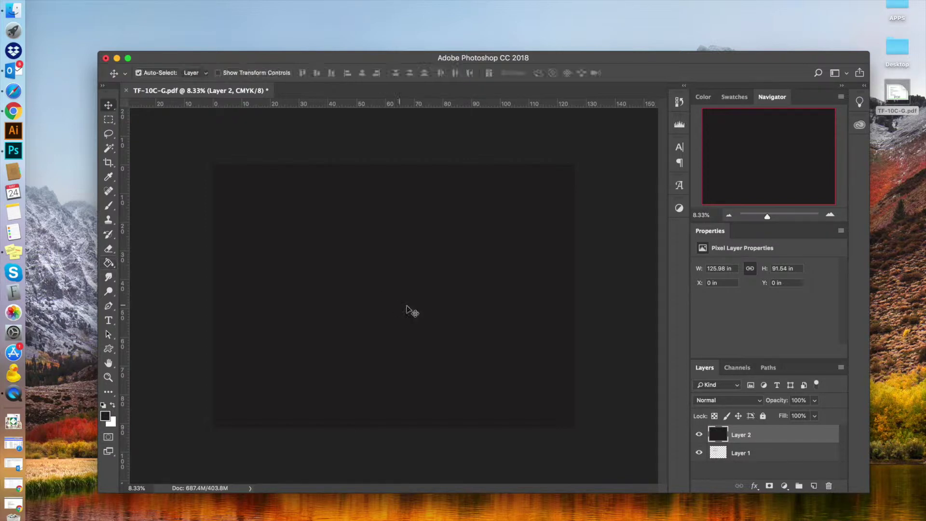
drag(754, 438, 748, 463)
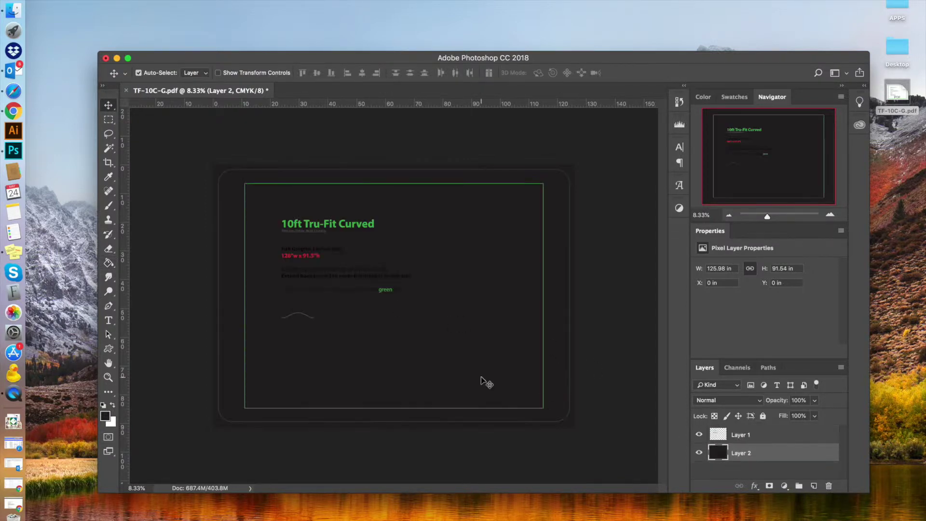
click(106, 417)
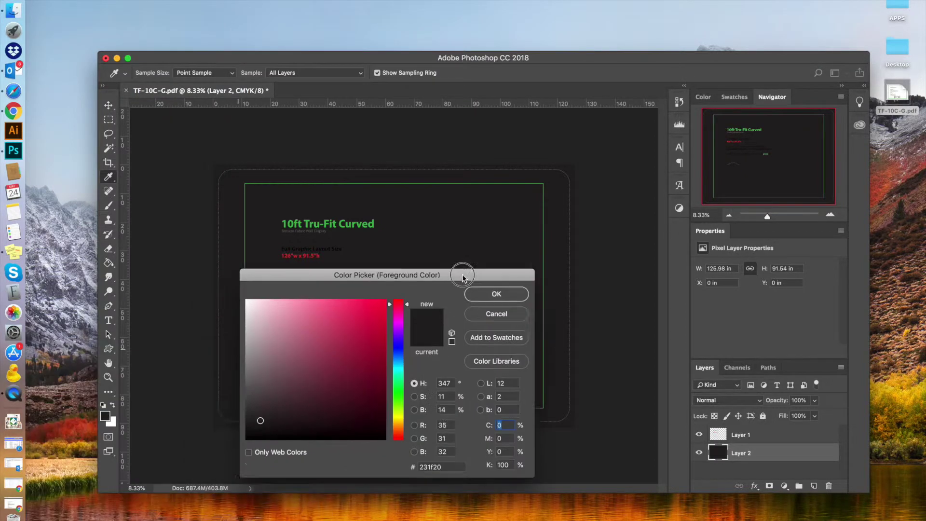
drag(462, 277, 565, 276)
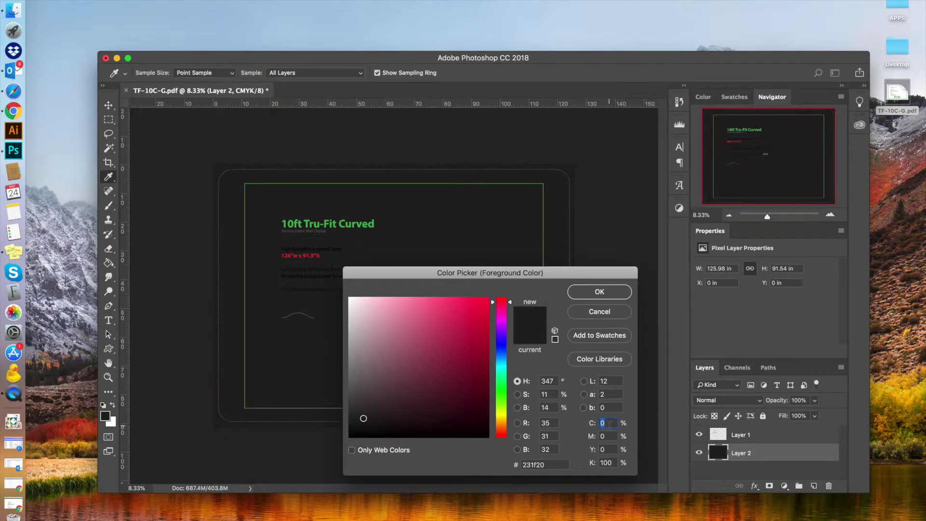
text(75)
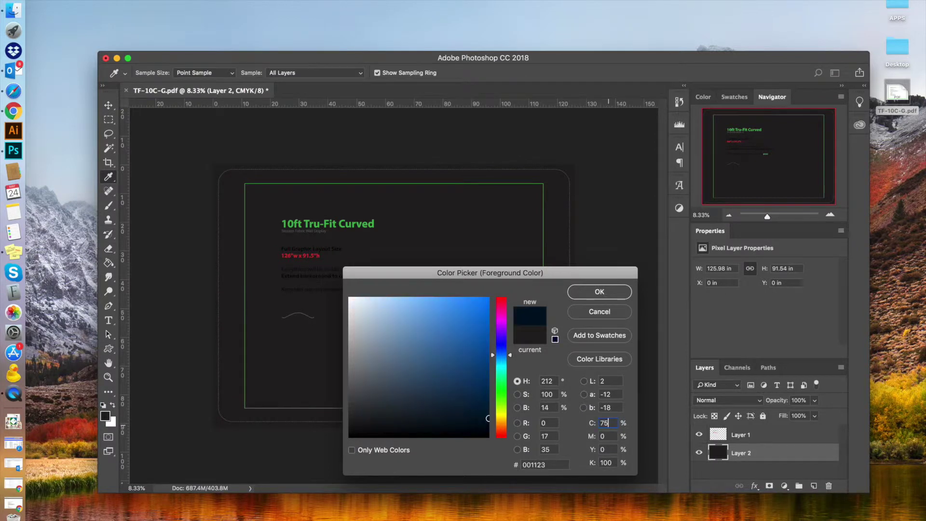
text(68)
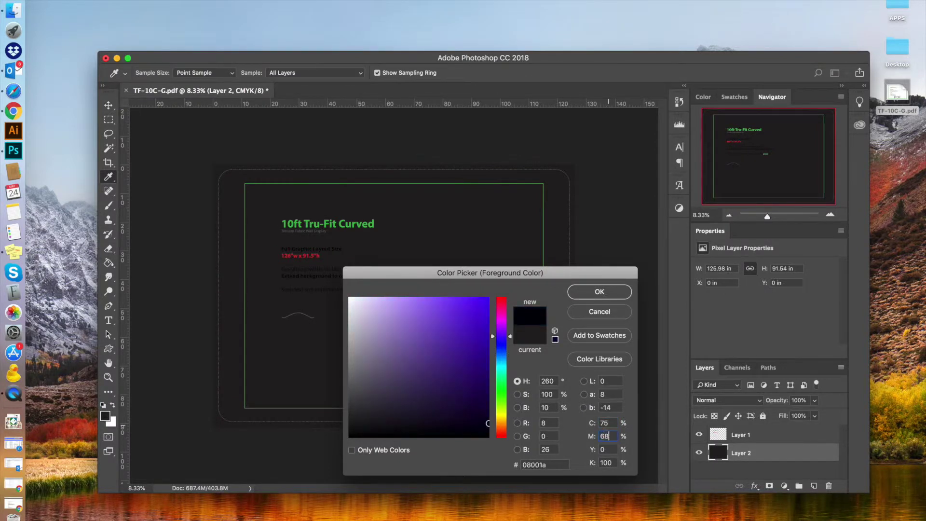
key(Tab)
text(67)
key(Tab)
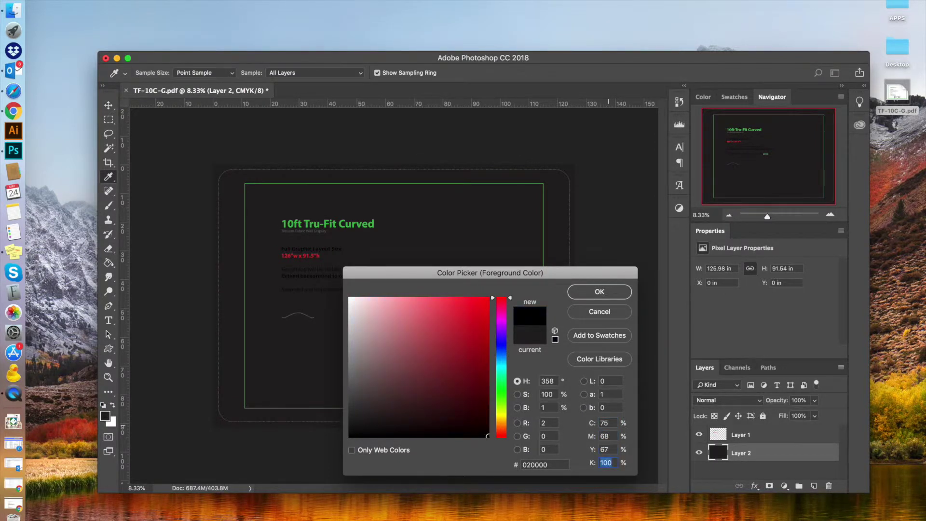
text(90)
key(Return)
Refill Layer 2 with the rich black foreground using the Paint Bucket
key(v)
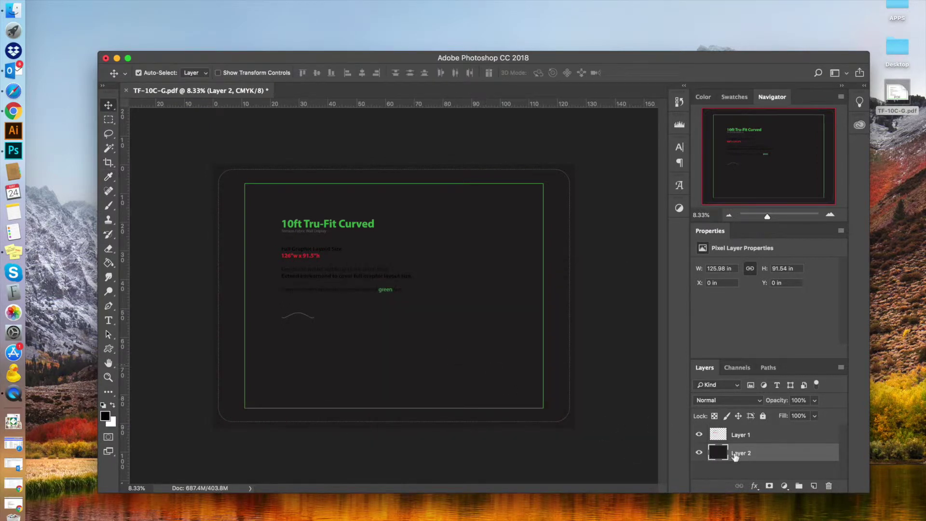
key(g)
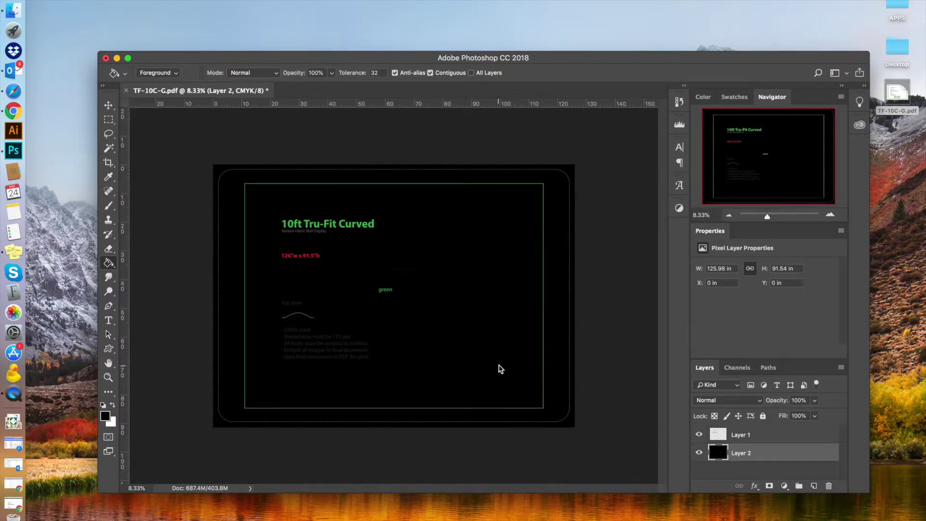
key(v)
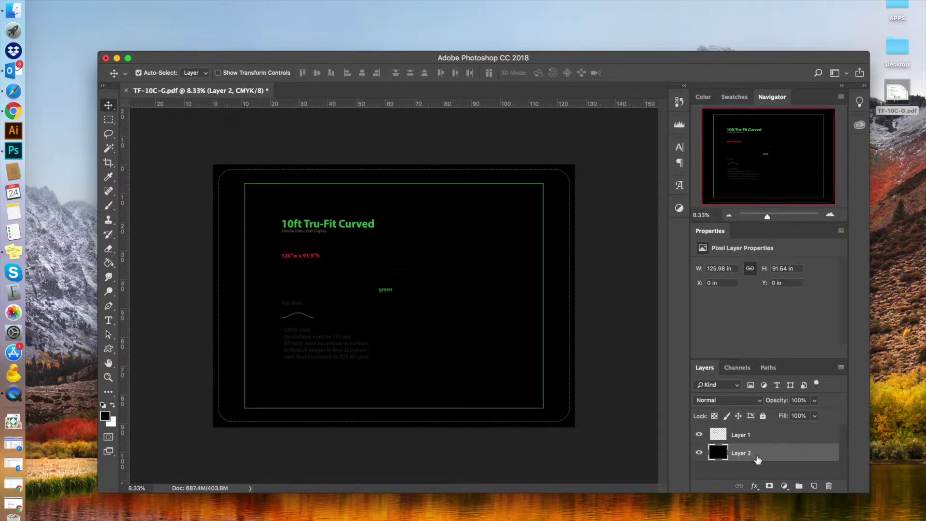
Hide the Layer 1 template artwork and delete it
right_click(741, 457)
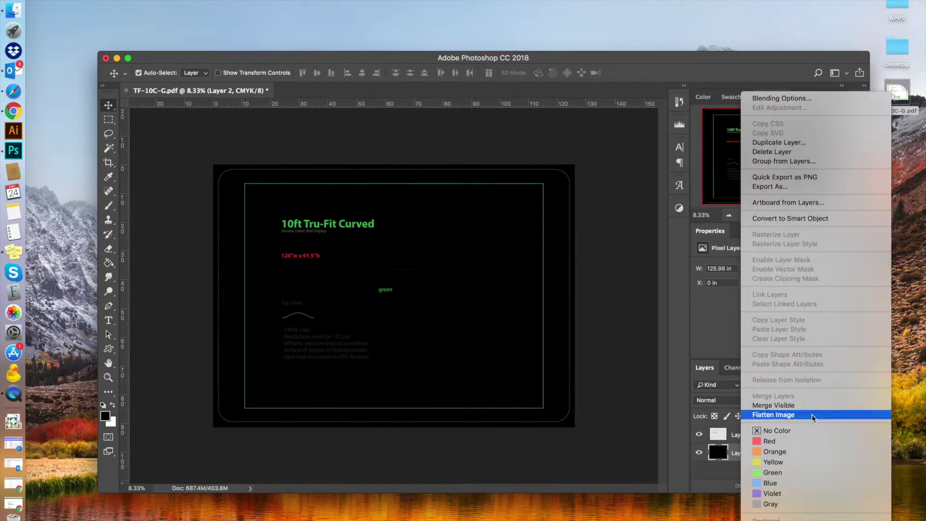
click(728, 462)
click(699, 435)
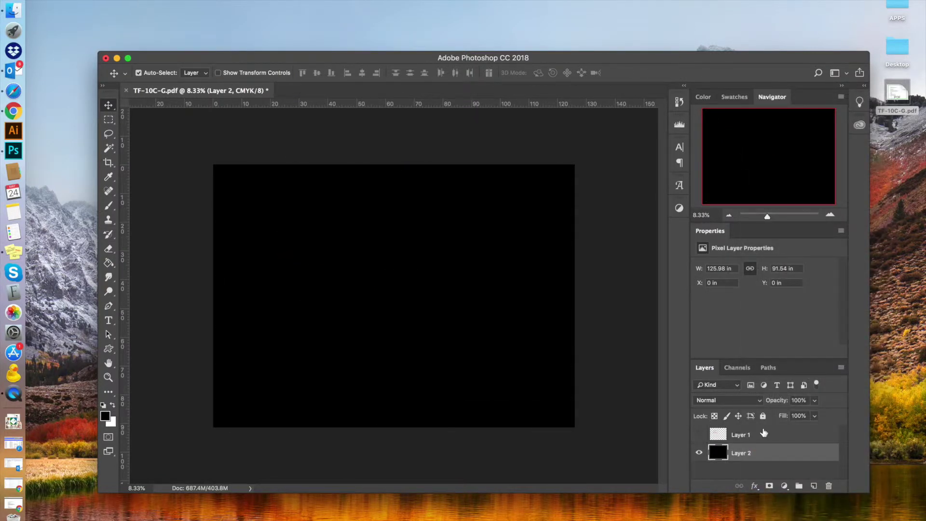
click(761, 436)
key(BackSpace)
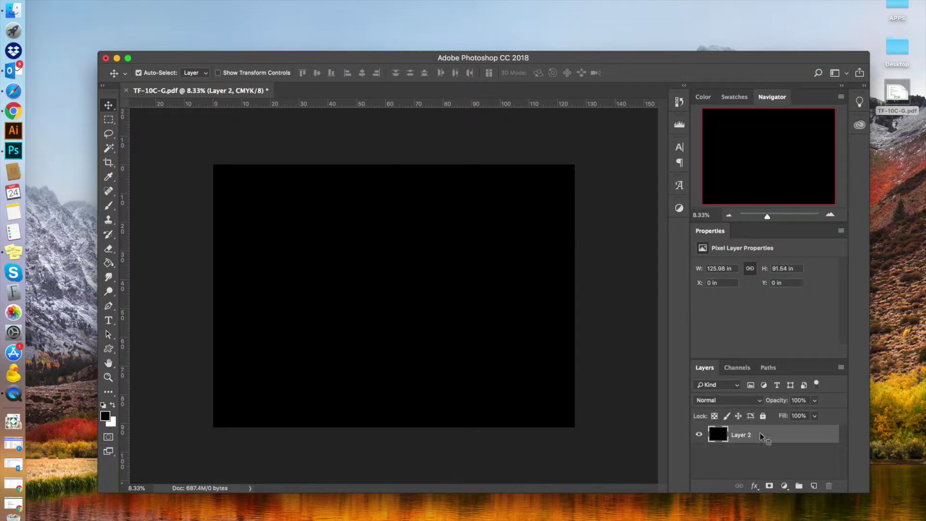
Flatten the image into a single rich-black Background layer
right_click(759, 433)
click(807, 414)
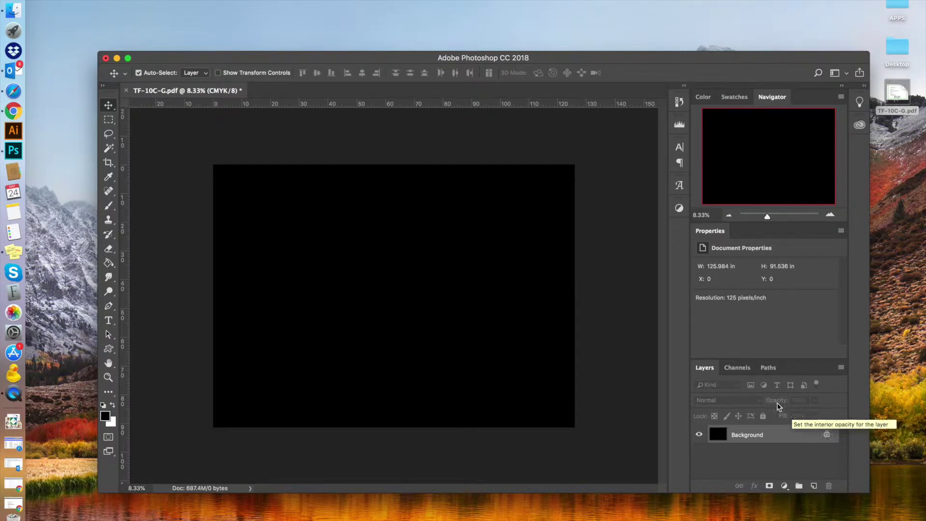
key(super)
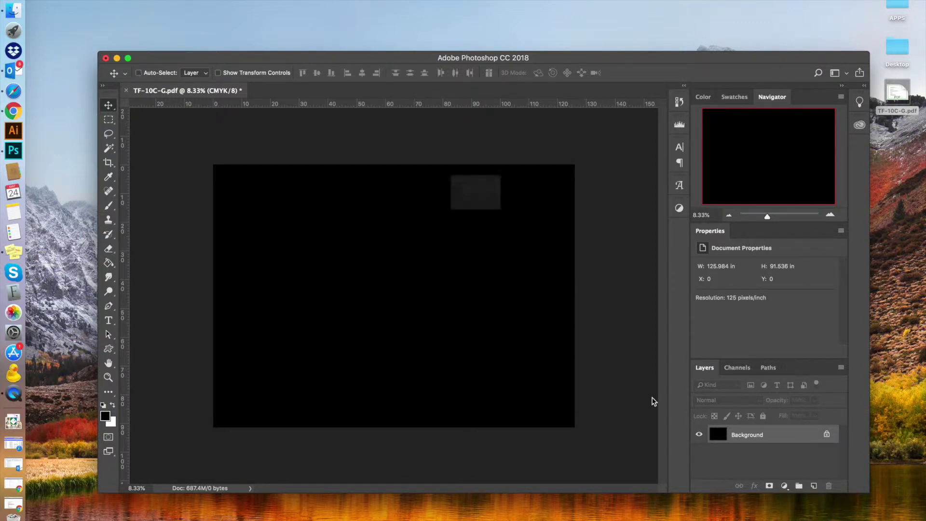
key(super+shift+s)
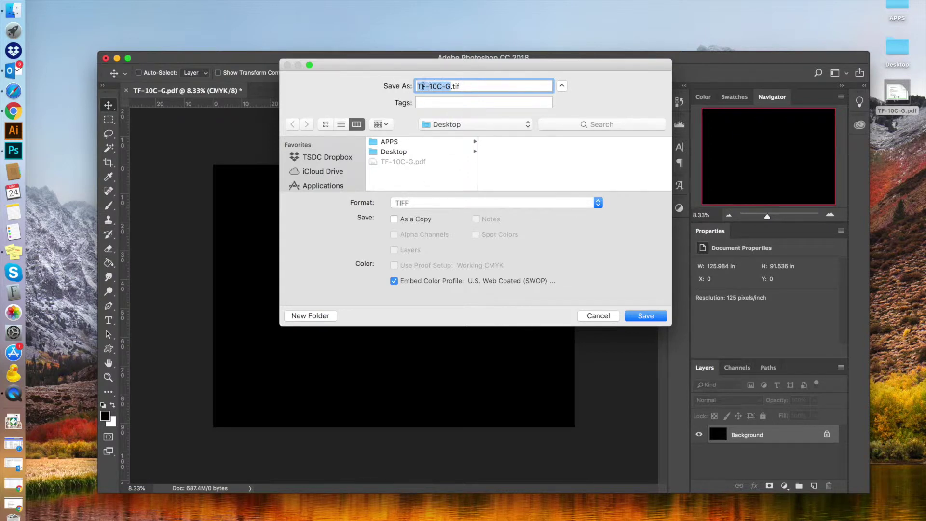
Save the flattened image to the Desktop as TF-10C-G.tif in TIFF format
click(471, 203)
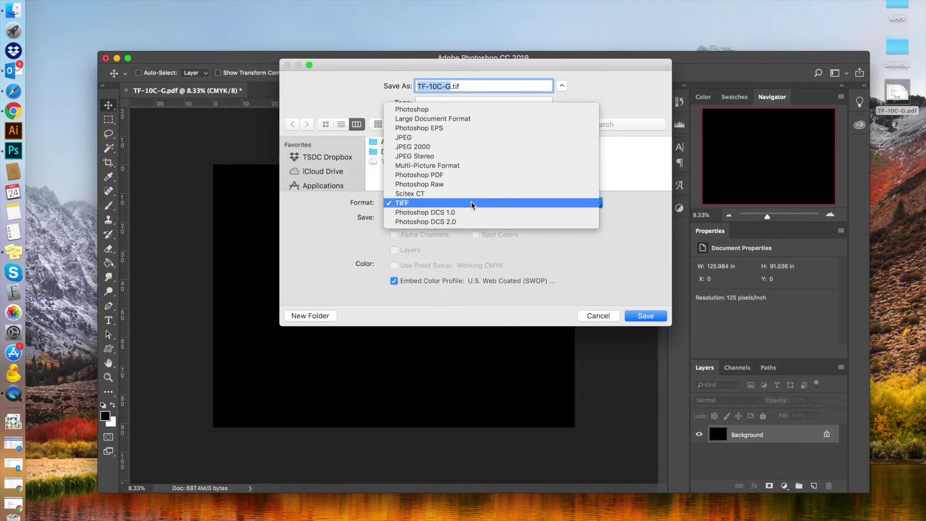
click(454, 202)
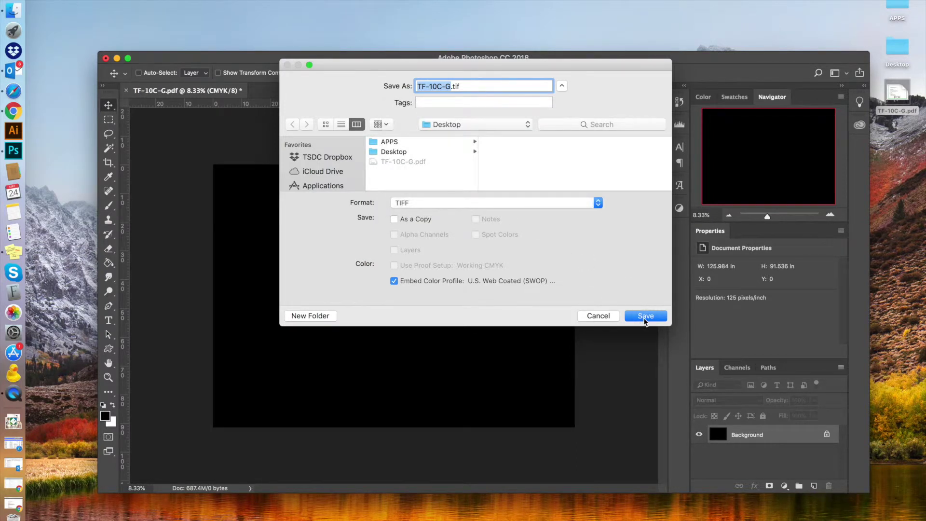
click(548, 202)
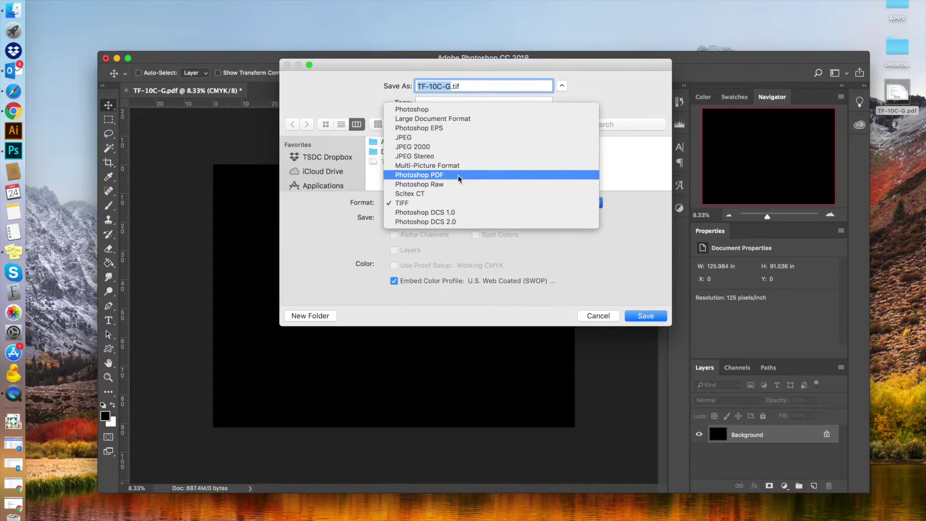
click(638, 280)
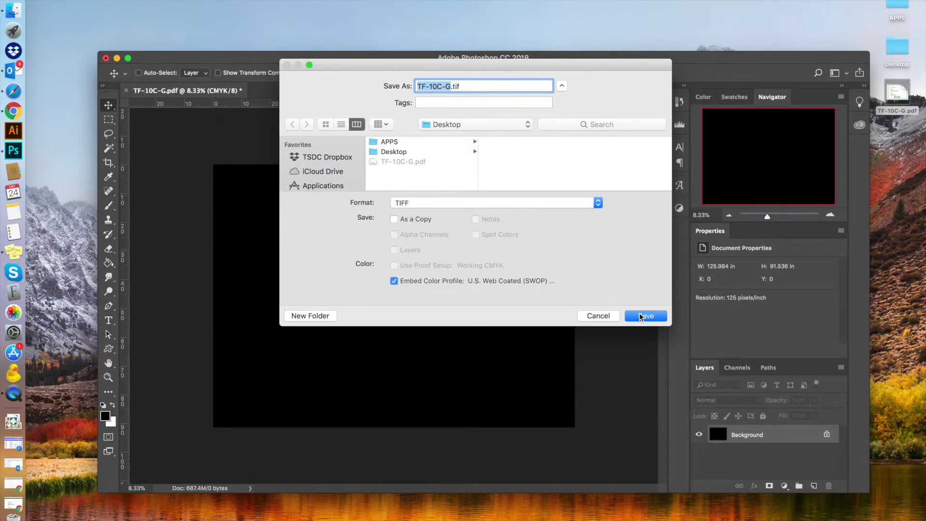
click(639, 315)
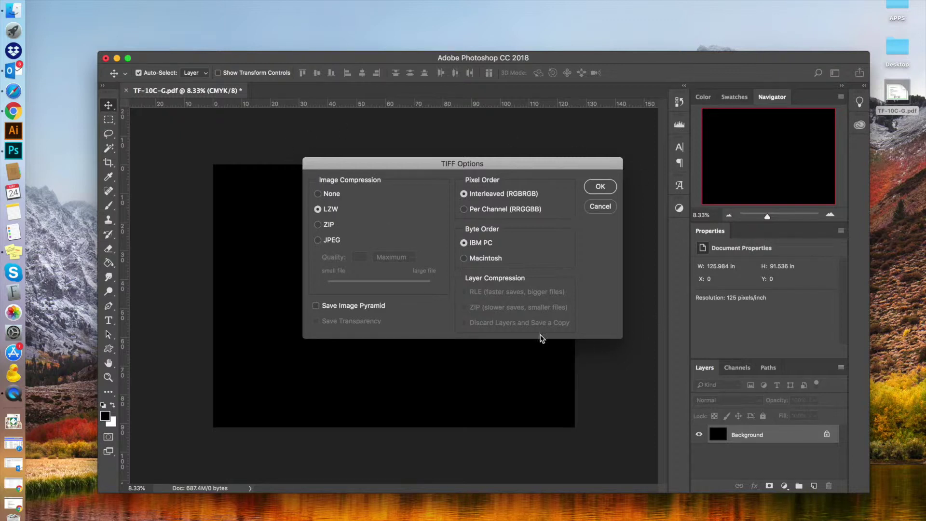
click(322, 193)
Choose LZW image compression in TIFF Options and confirm the save
click(318, 209)
click(607, 191)
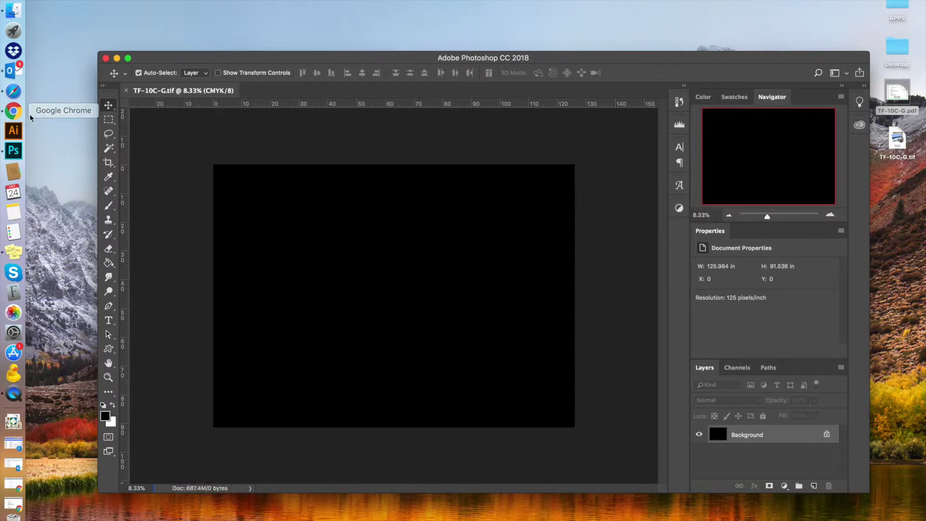
Switch to Chrome and bring up the 10' Tru-Fit Curved product page tab
click(19, 484)
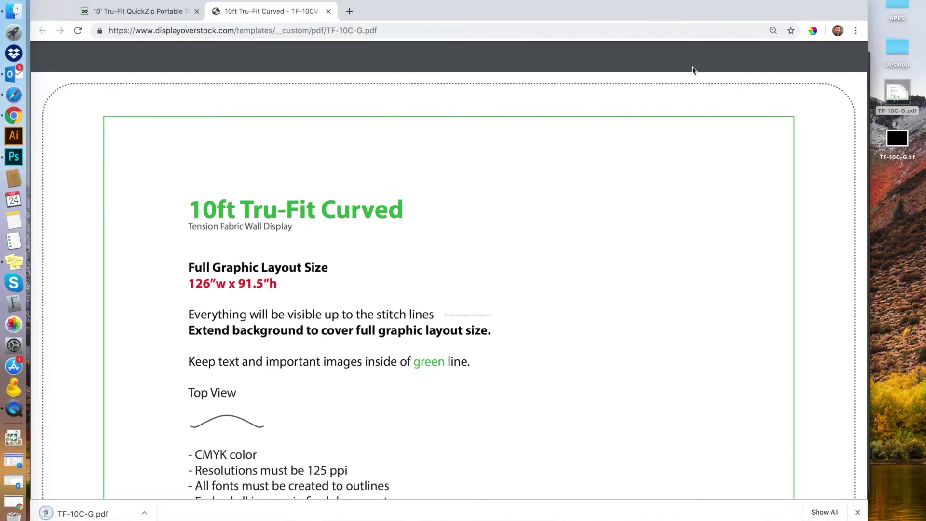
click(145, 10)
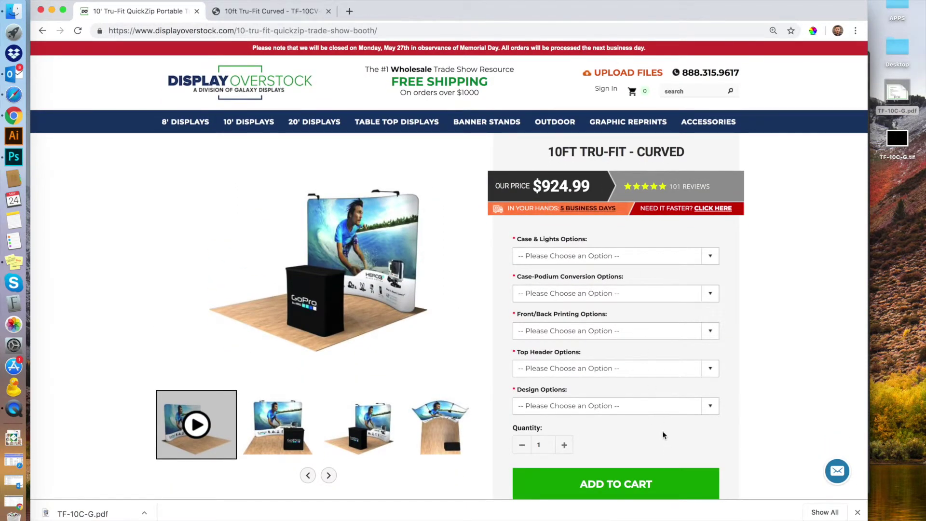
scroll(664, 431, down, 5)
scroll(685, 338, up, 6)
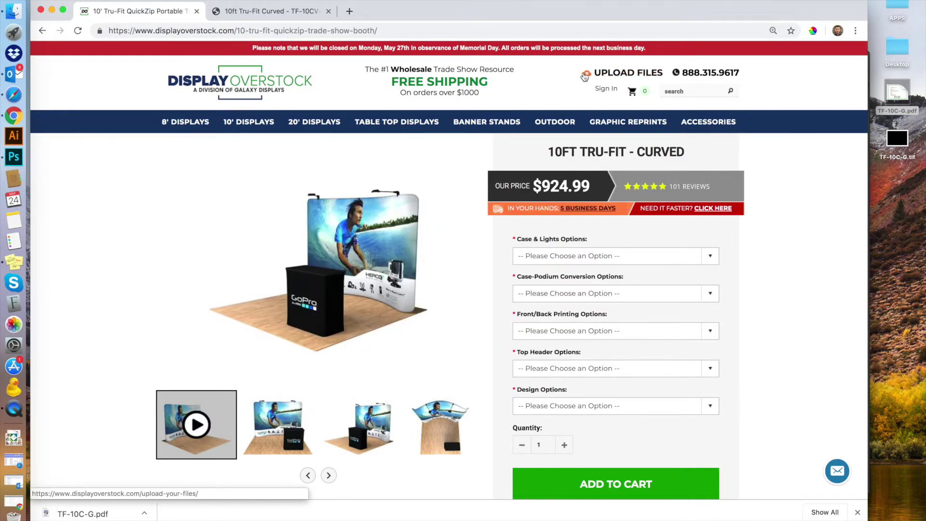
Open the Upload Your Files form and click into its e-mail and Special Notes fields, leaving both empty
click(605, 73)
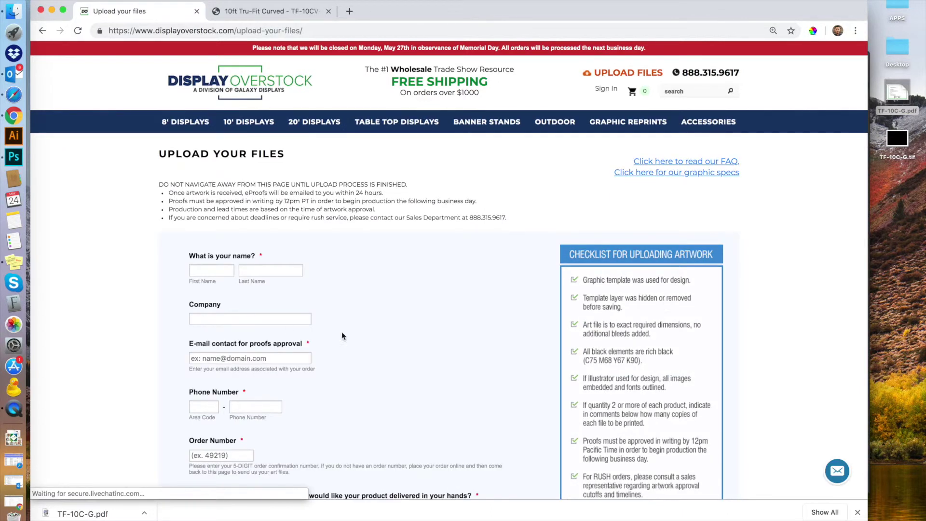
scroll(248, 100, down, 5)
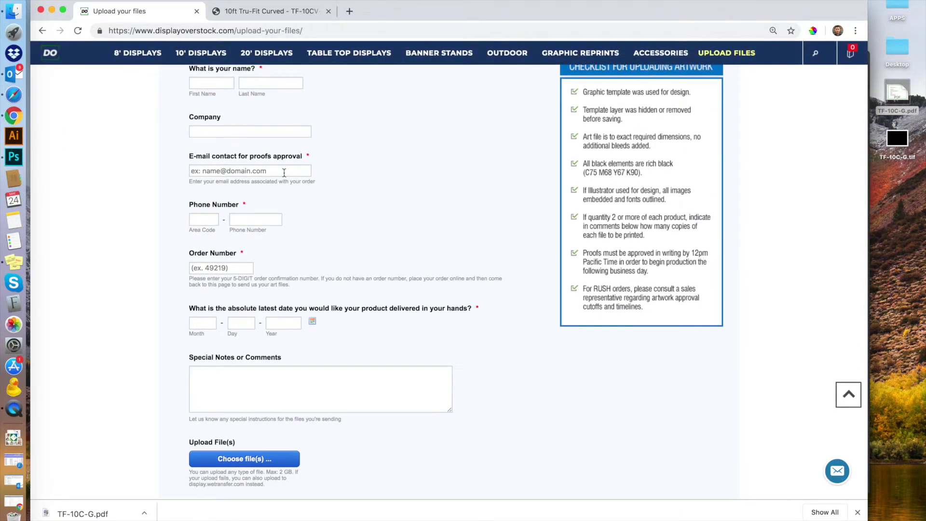
click(284, 172)
click(171, 179)
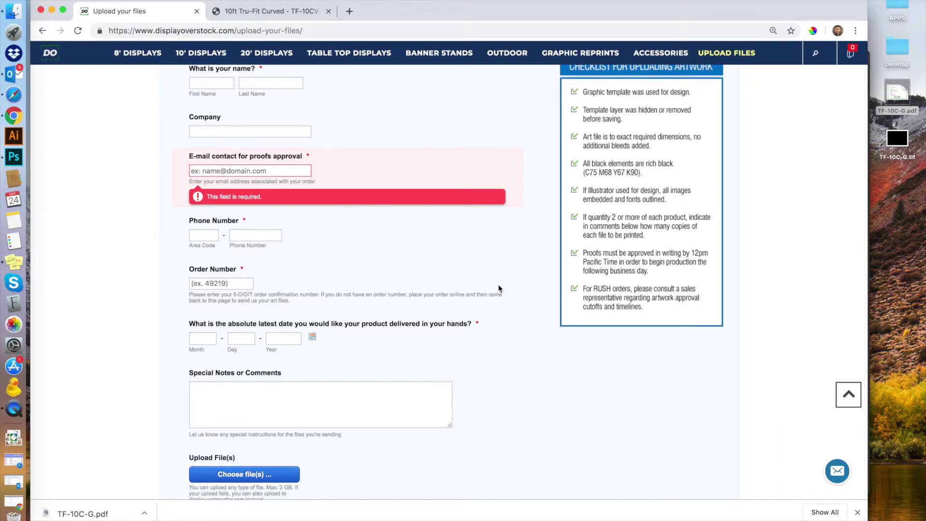
click(235, 170)
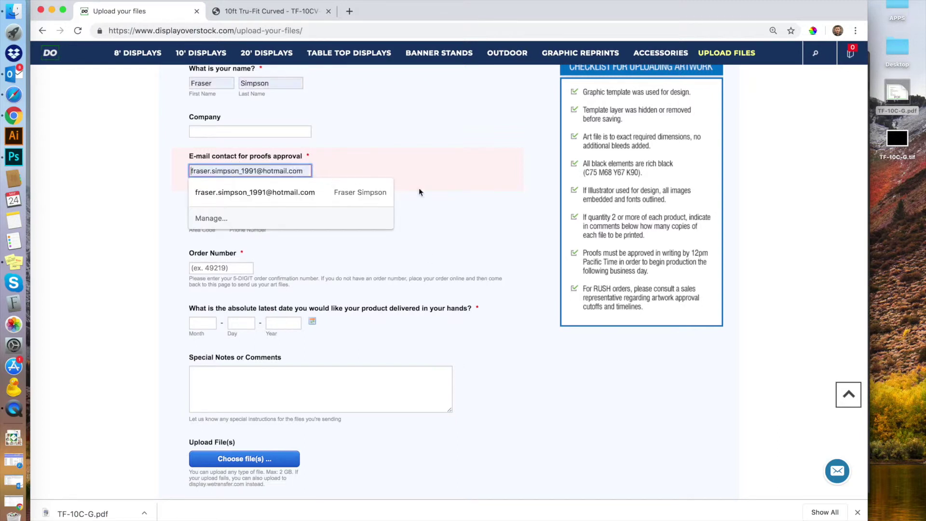
click(521, 299)
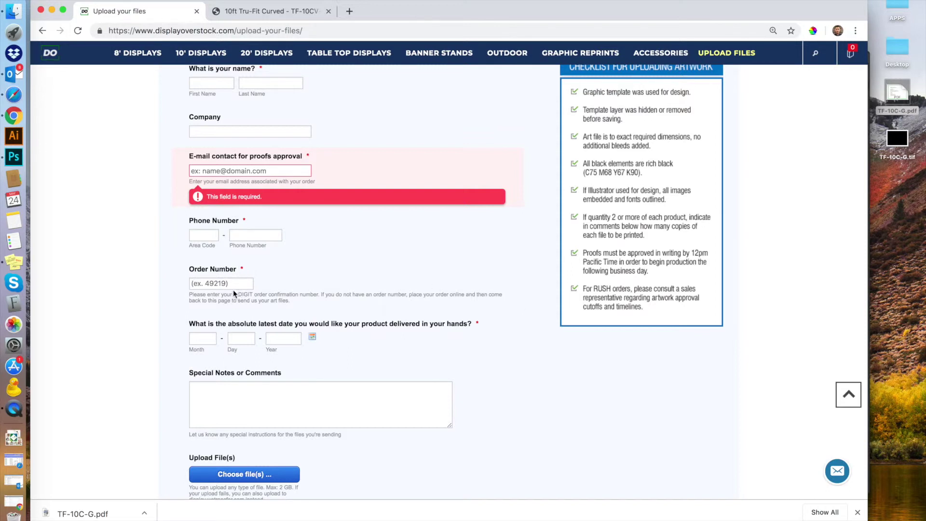
scroll(343, 391, down, 2)
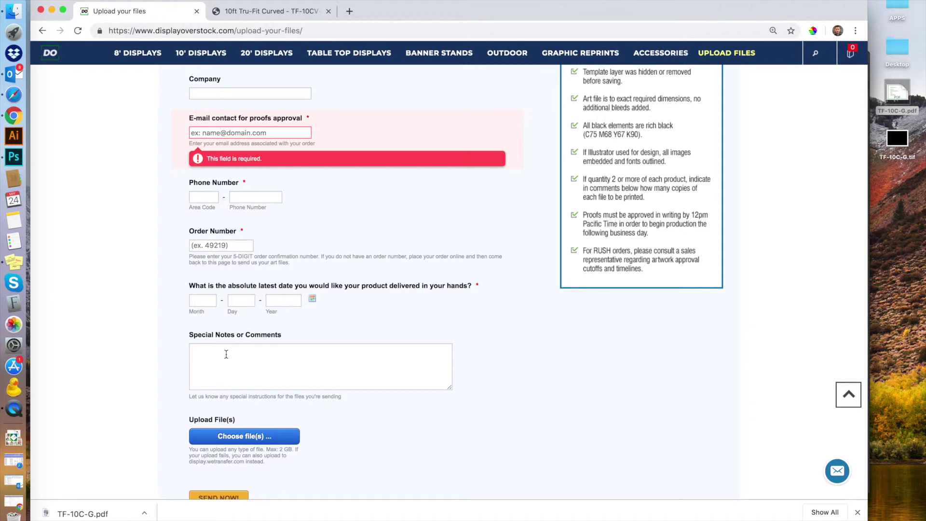
click(226, 354)
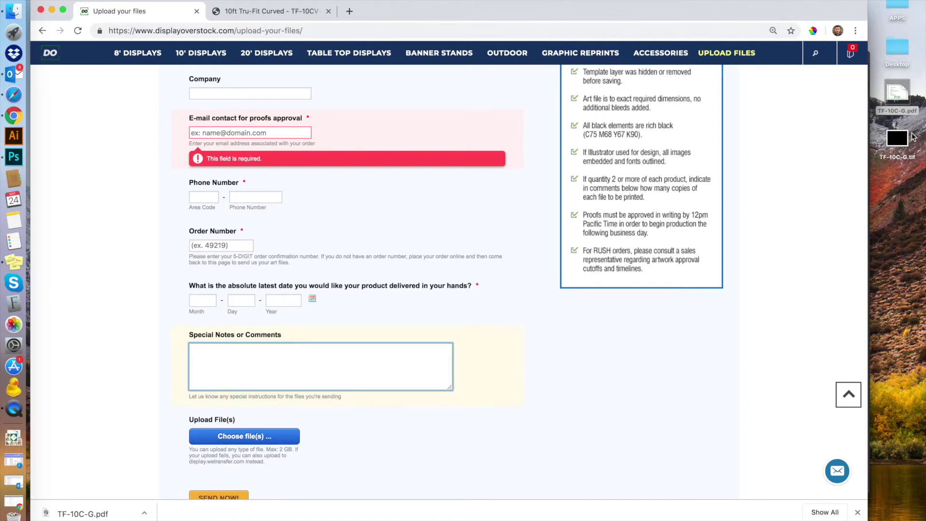
Attach TF-10C-G.tif from the Desktop to the upload form
click(285, 437)
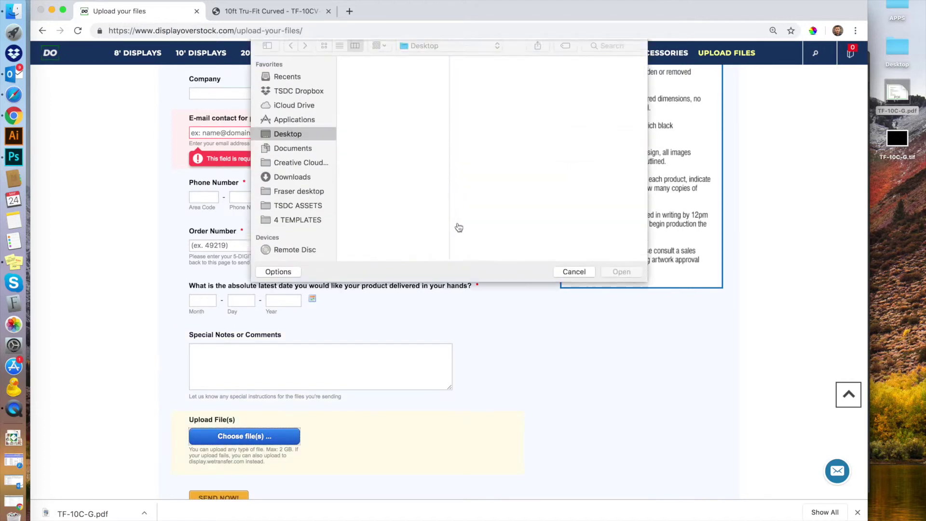
click(370, 96)
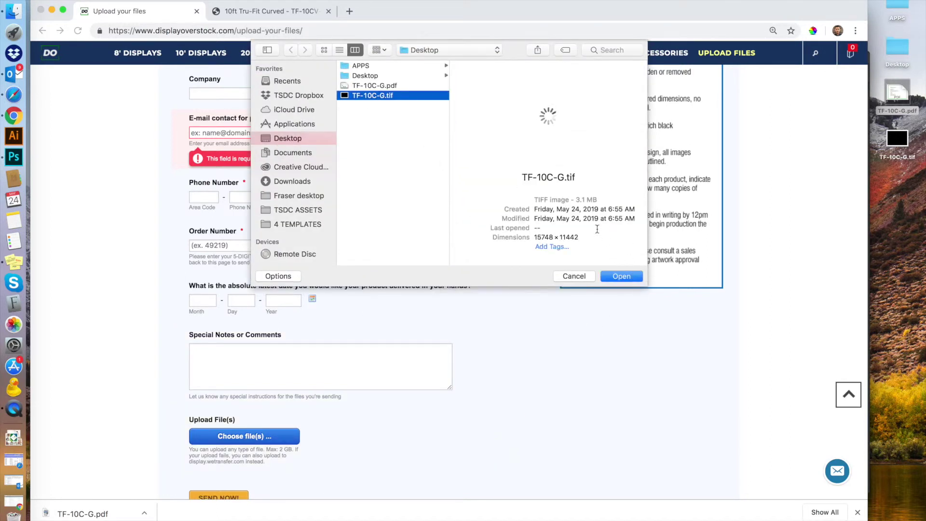
click(623, 276)
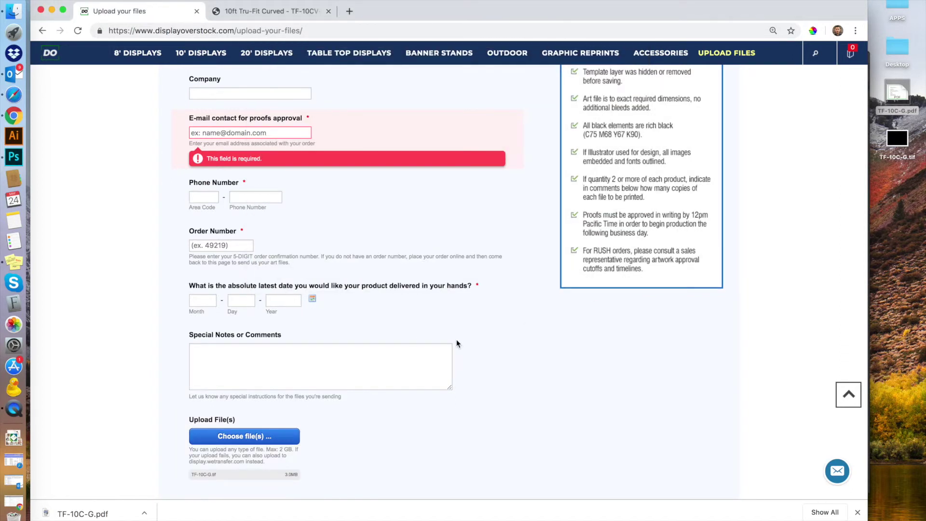
scroll(457, 343, down, 4)
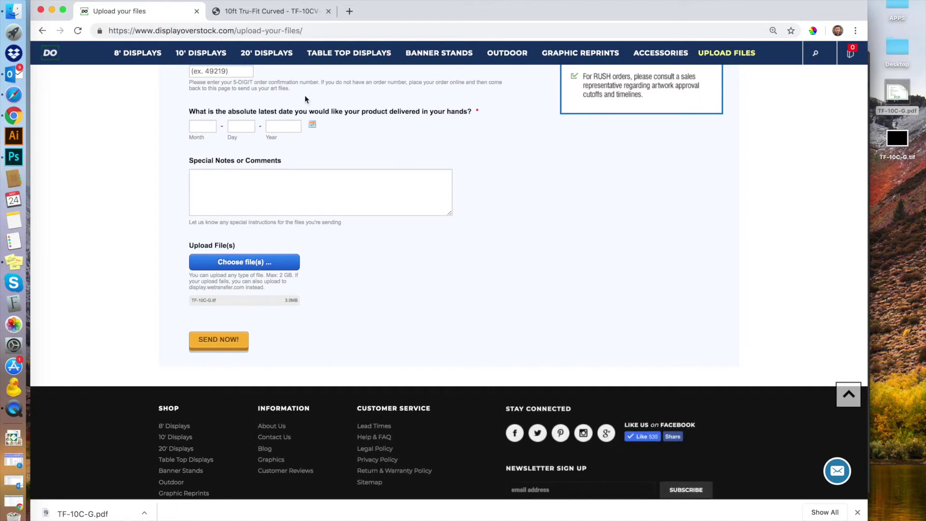
Submit the form with SEND NOW!, which is blocked by the missing e-mail
click(219, 340)
scroll(263, 222, down, 2)
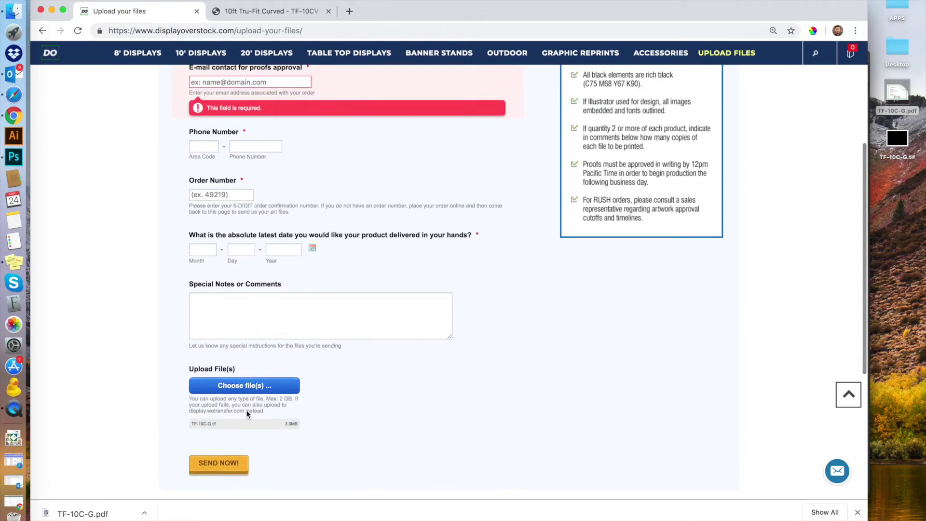
scroll(250, 390, down, 2)
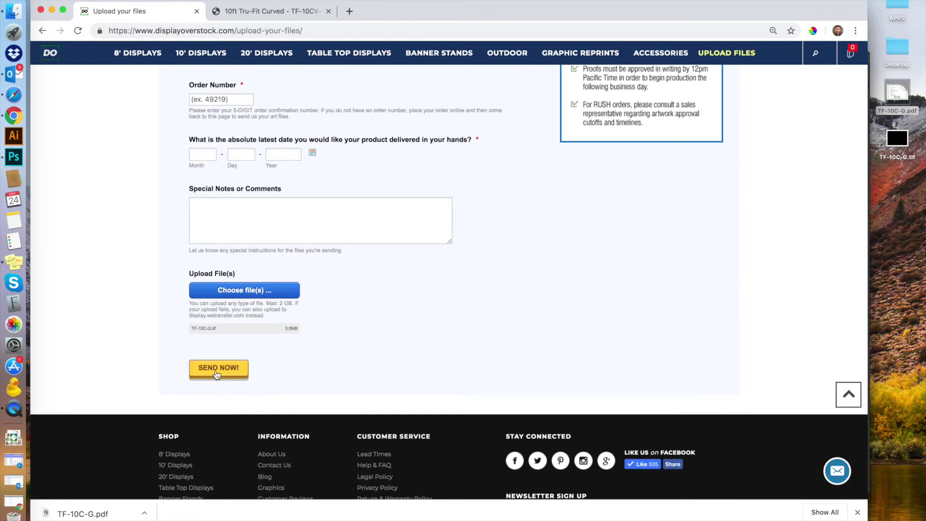
scroll(378, 345, up, 4)
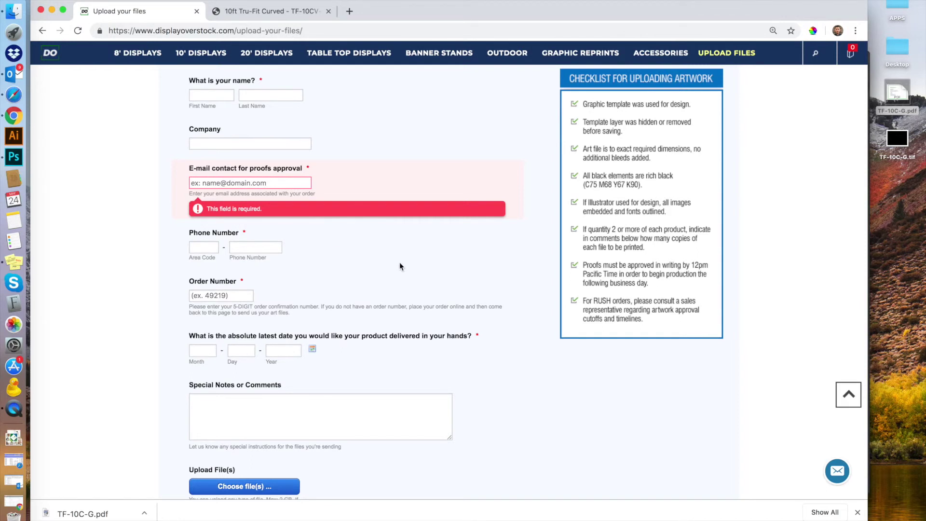
scroll(434, 284, down, 5)
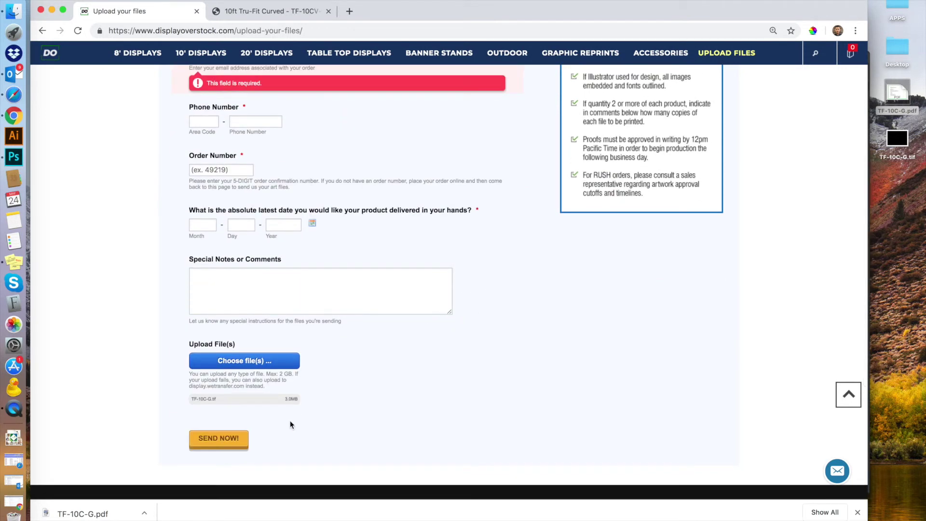
click(189, 388)
Drag TF-10C-G.tif from the Desktop onto Display Overstock's WeTransfer page to add it
drag(191, 386, 244, 392)
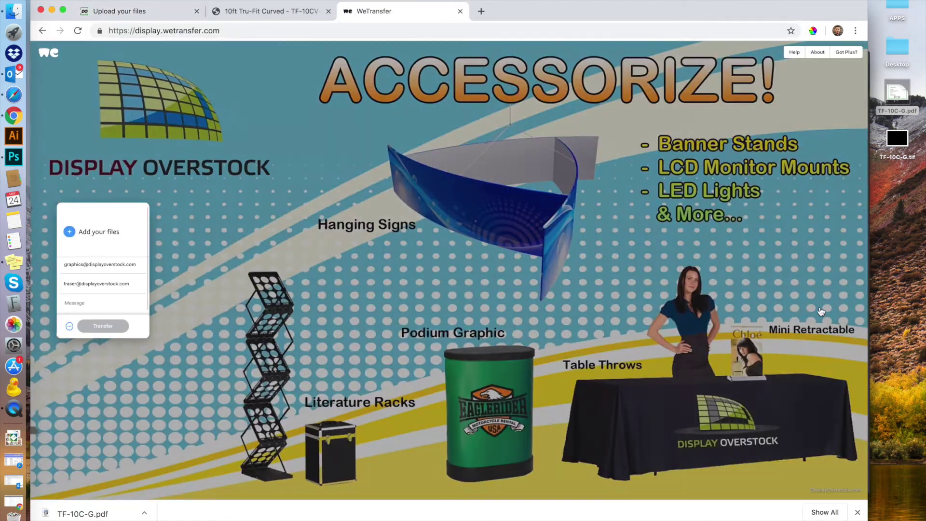
mouse_move(897, 139)
mouse_down()
mouse_move(424, 297)
mouse_move(399, 293)
mouse_move(901, 141)
mouse_up()
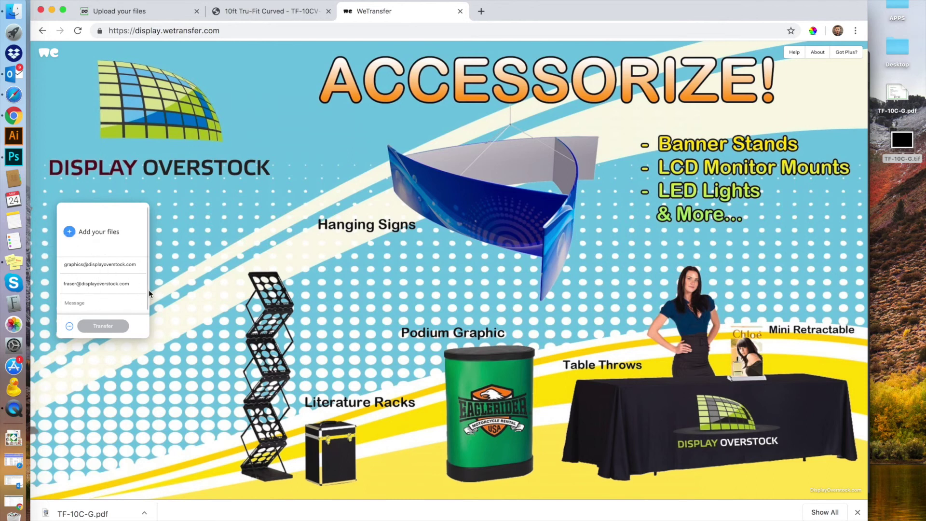
scroll(85, 295, down, 1)
scroll(85, 296, down, 1)
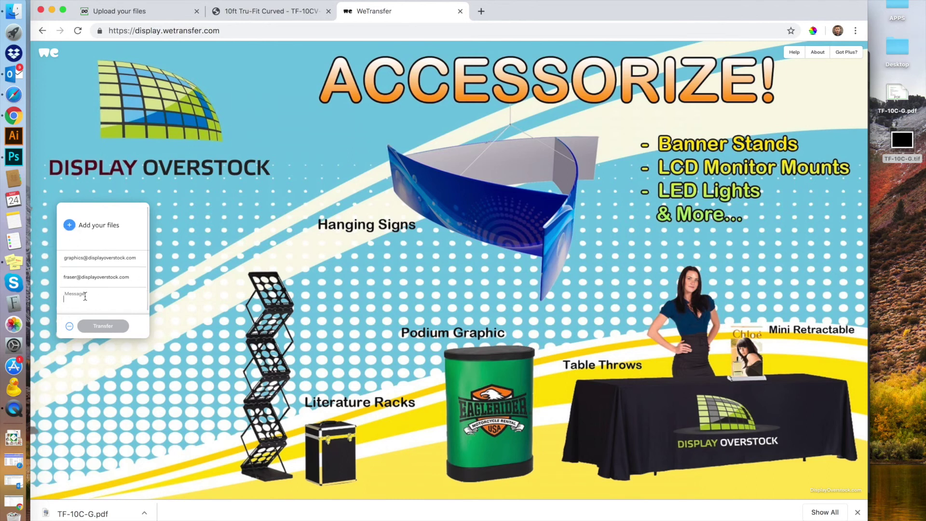